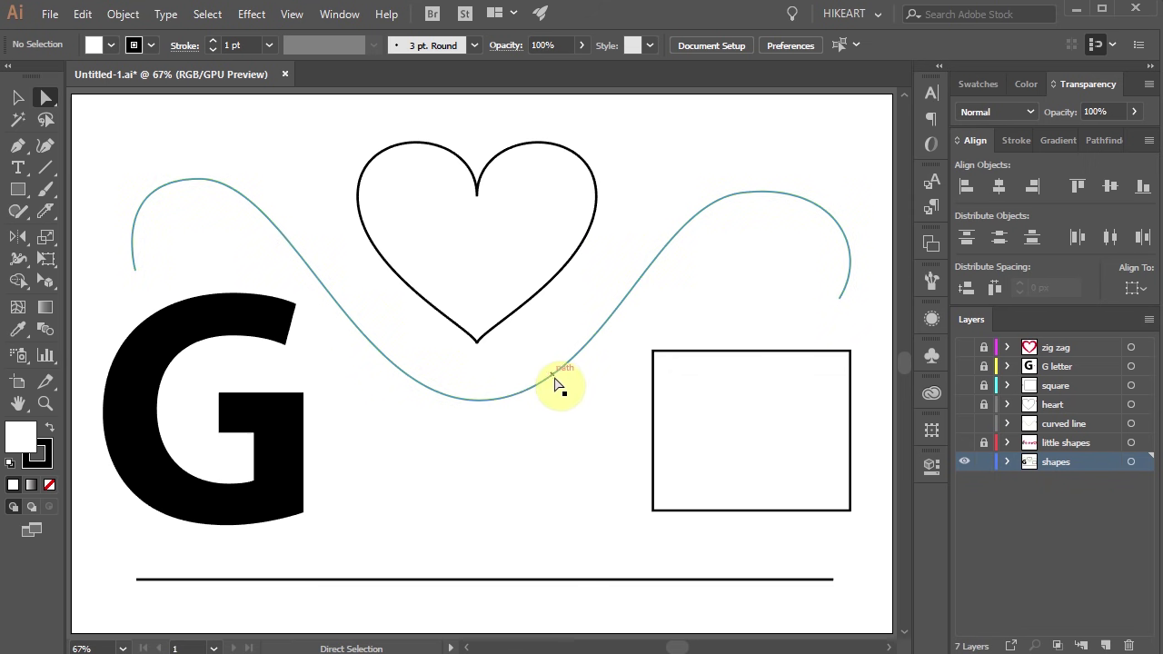
# Step: Toggle layer visibility to show the small shapes, then the finished blend examples
pyautogui.click(533, 304)
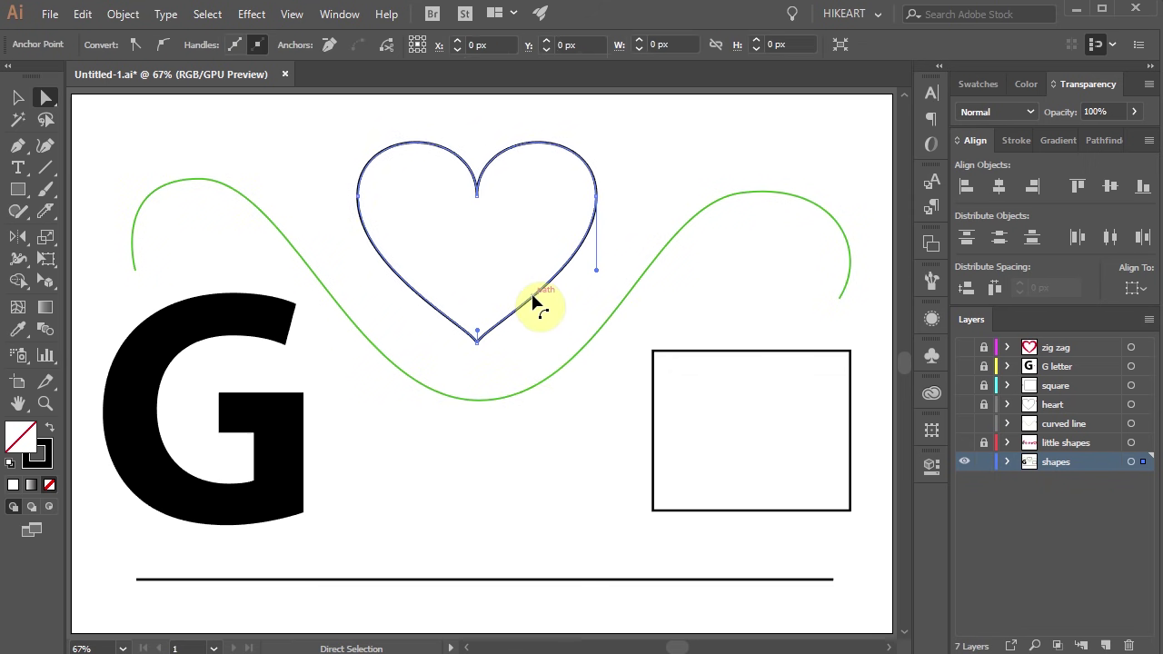
pyautogui.click(42, 455)
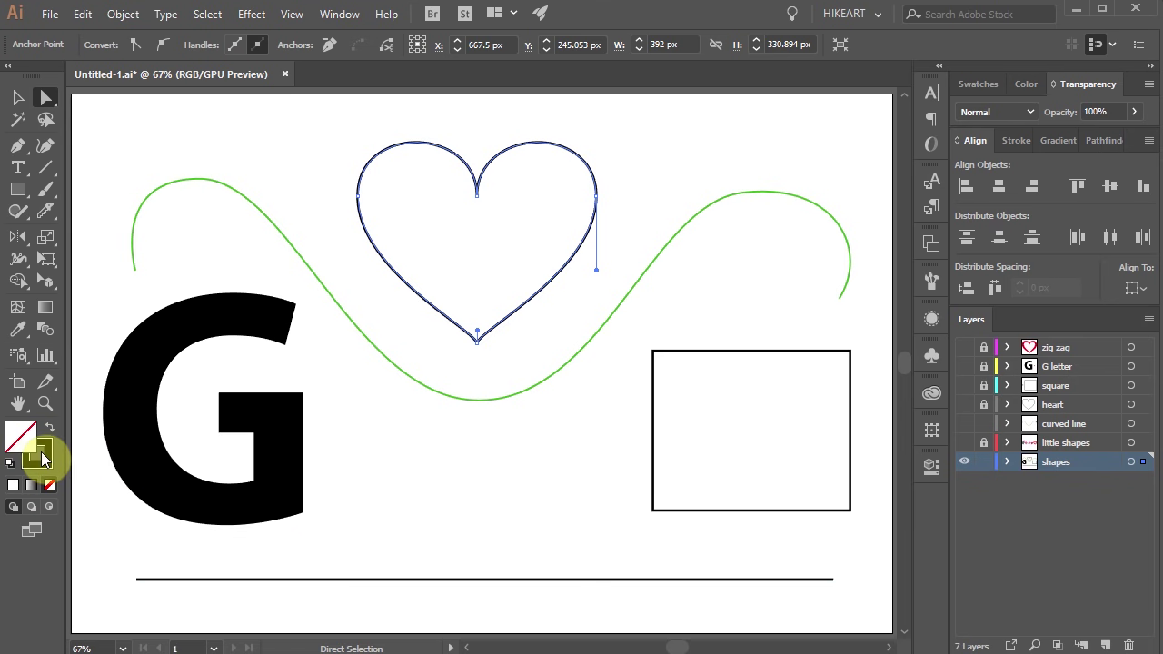
pyautogui.hotkey('ctrl', 'shift', 'a')
pyautogui.click(965, 444)
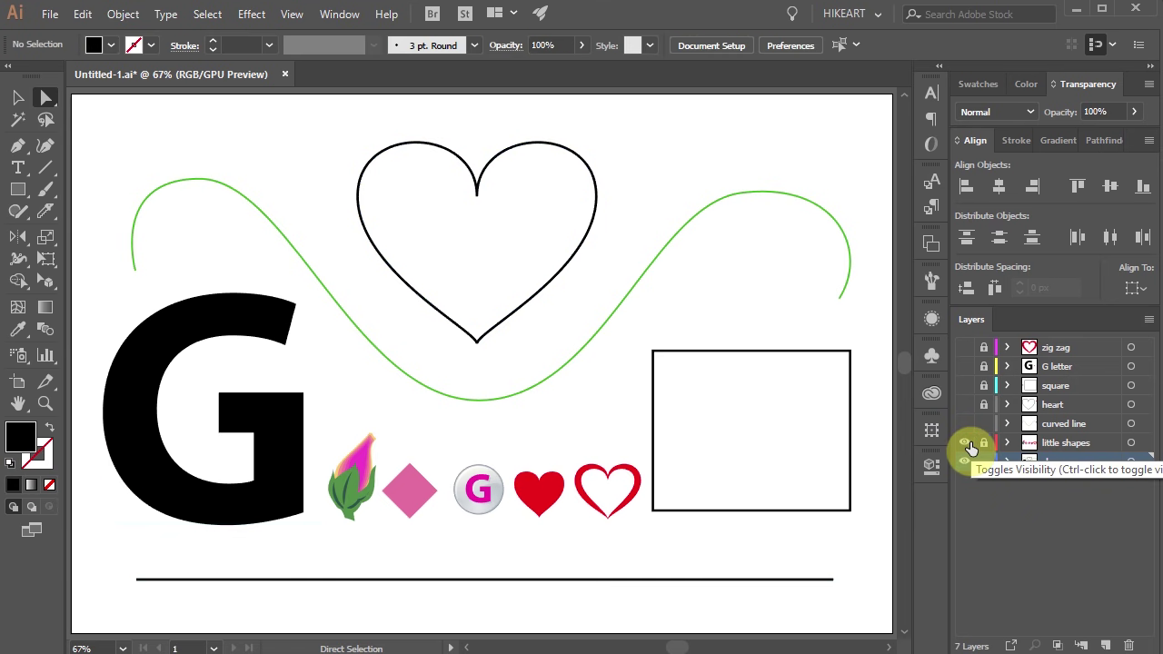
pyautogui.click(969, 445)
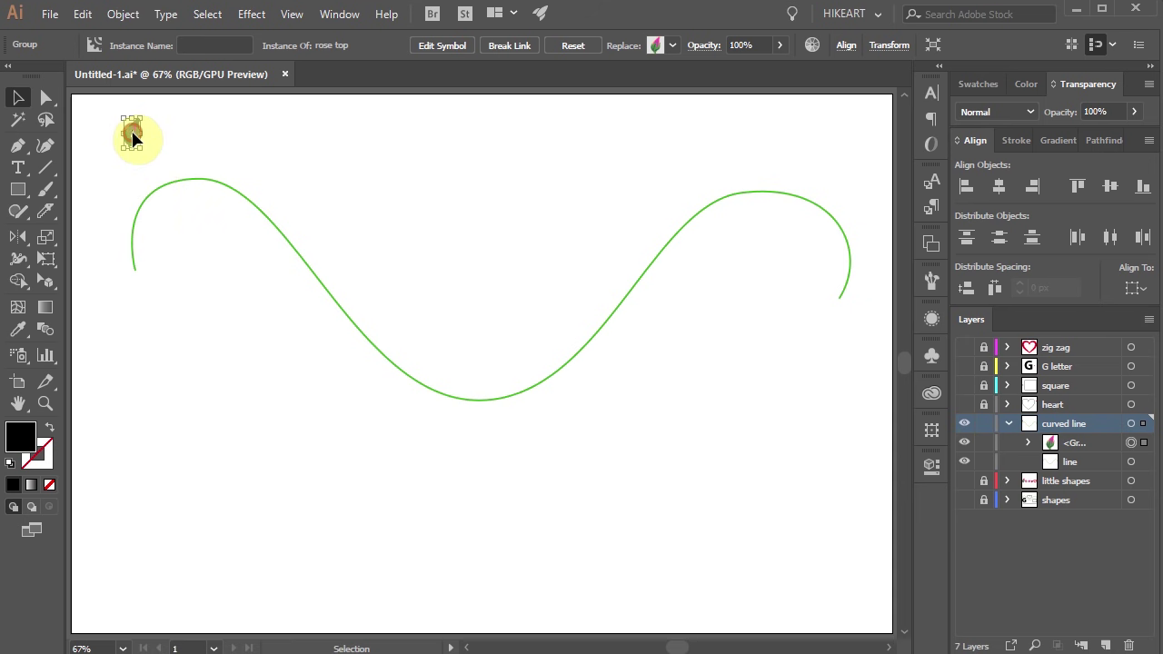
# Step: Shift+Alt-drag a copy of the rose bud straight across to the curve's right end
pyautogui.moveTo(133, 135); pyautogui.dragTo(826, 160)
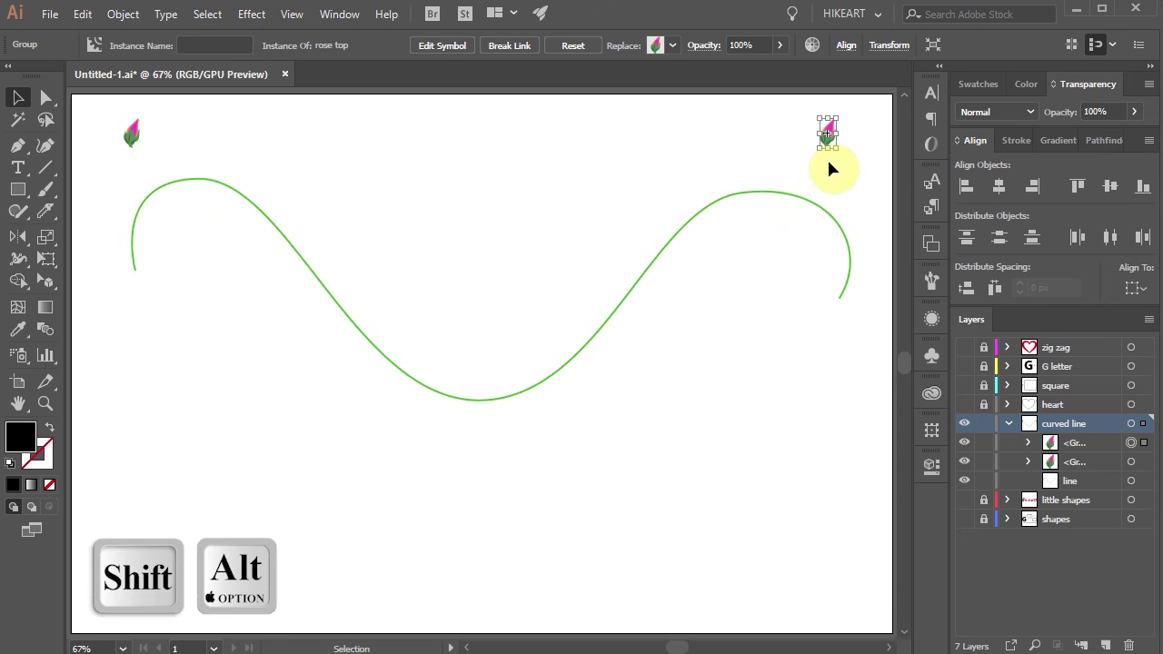
pyautogui.moveTo(104, 112); pyautogui.dragTo(839, 149)
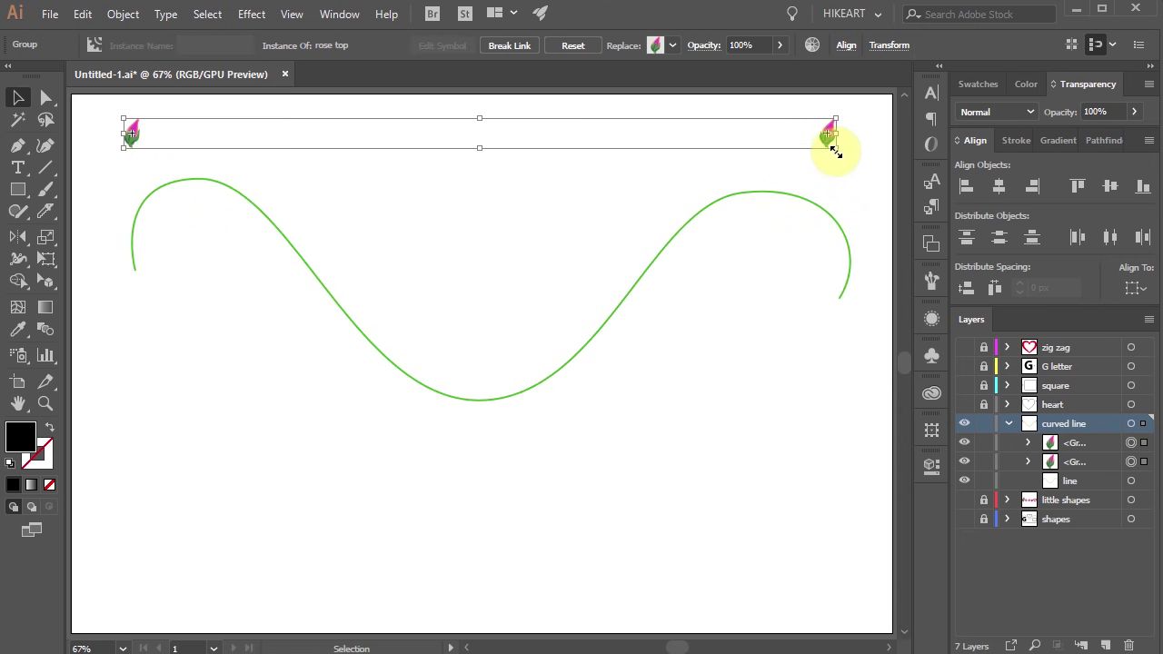
# Step: Set the two rose buds' Blend Options spacing to Specified Steps with 30 steps
pyautogui.click(123, 14)
pyautogui.moveTo(218, 488)
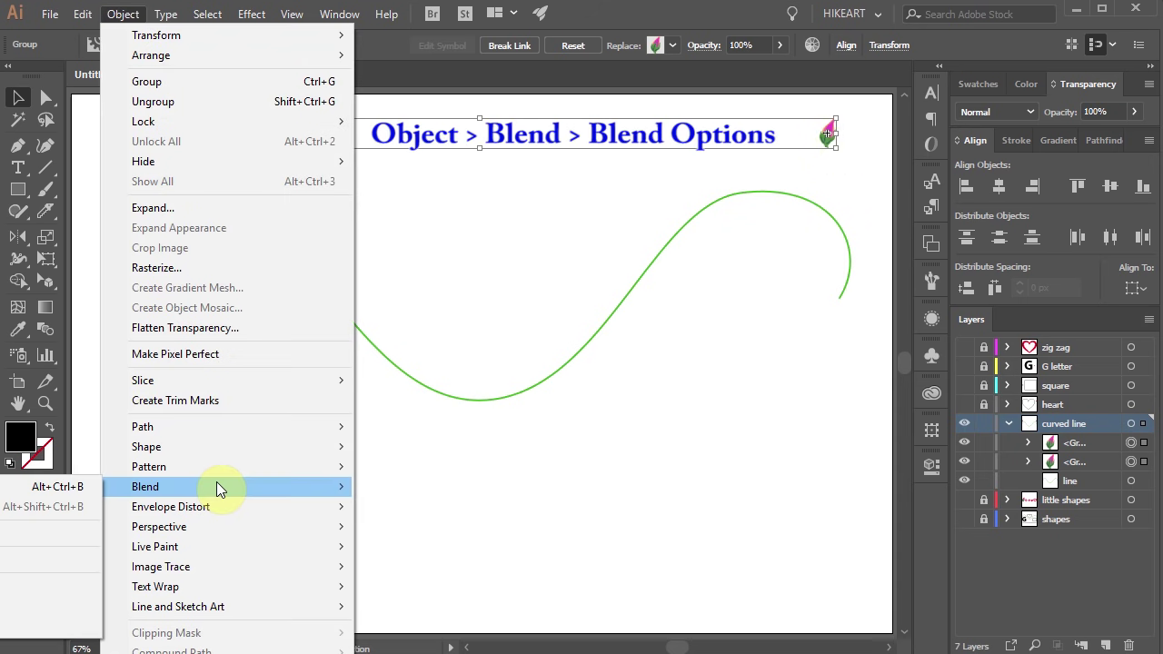
pyautogui.click(74, 536)
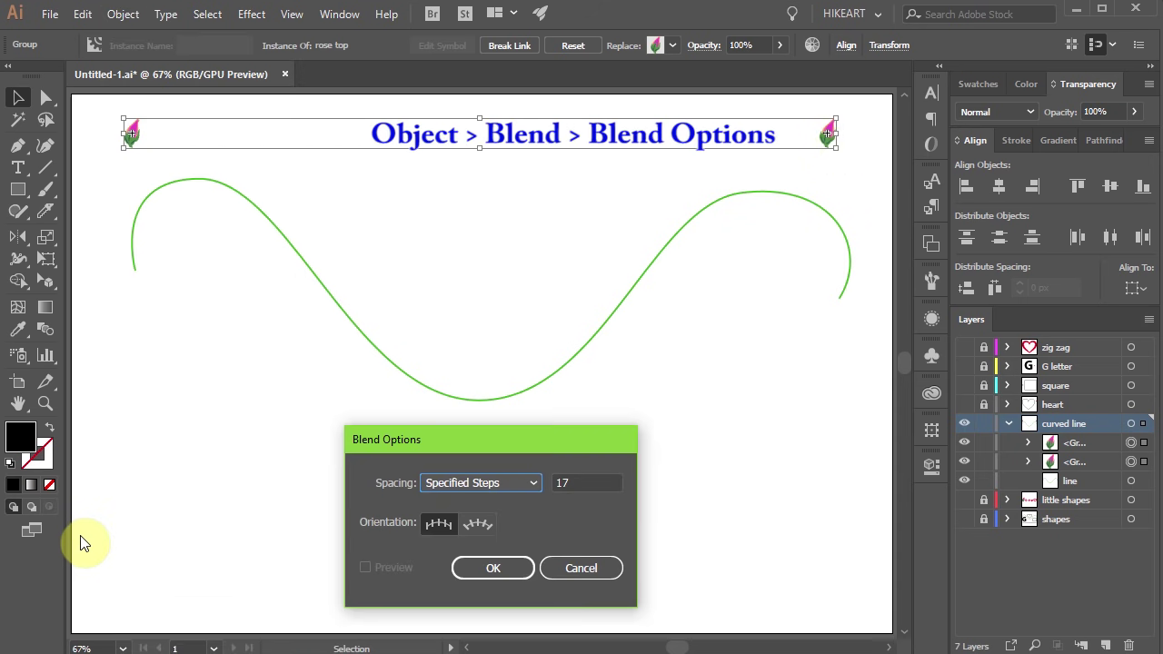
pyautogui.click(532, 482)
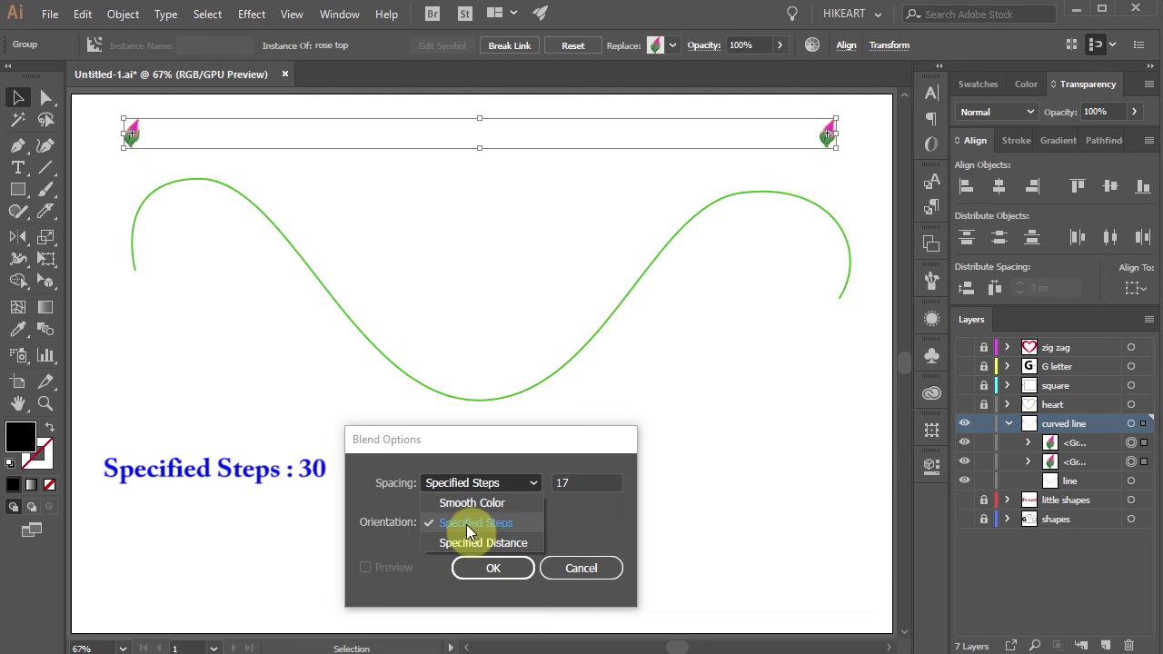
pyautogui.click(468, 521)
pyautogui.click(577, 483)
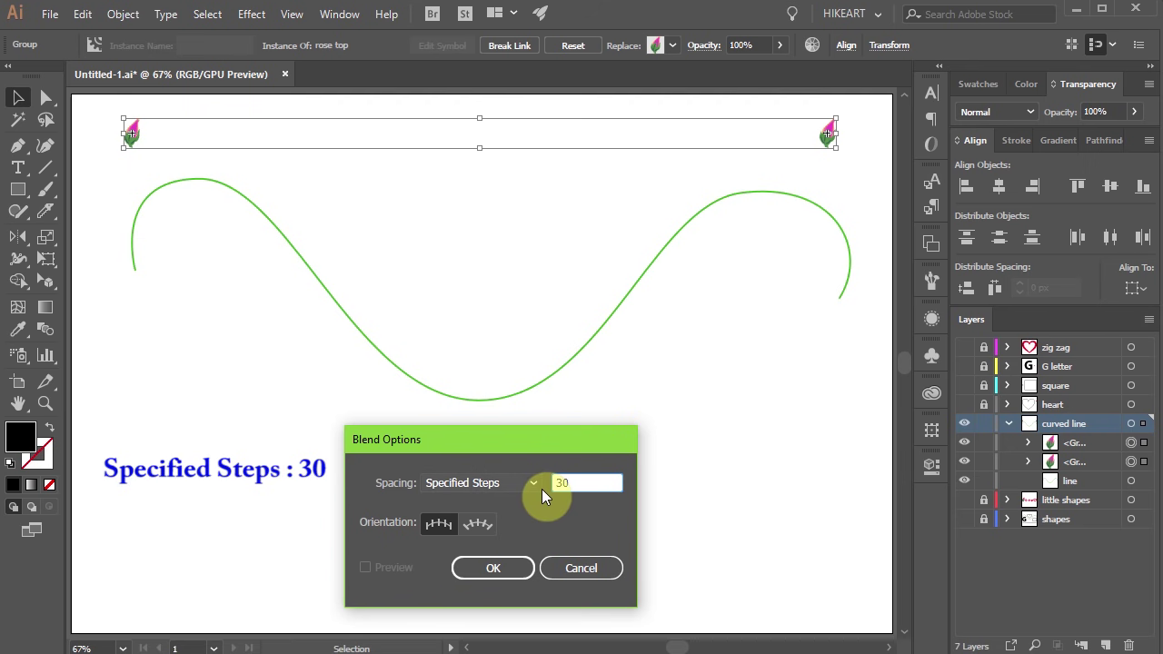
pyautogui.click(513, 568)
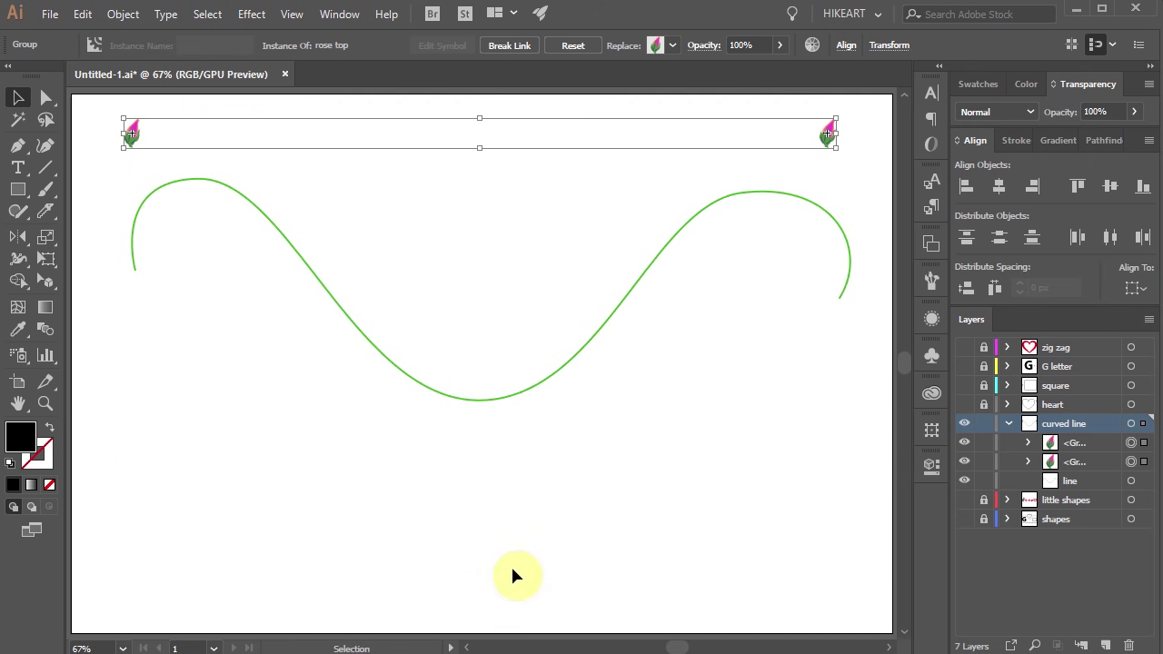
pyautogui.click(123, 14)
pyautogui.moveTo(234, 484)
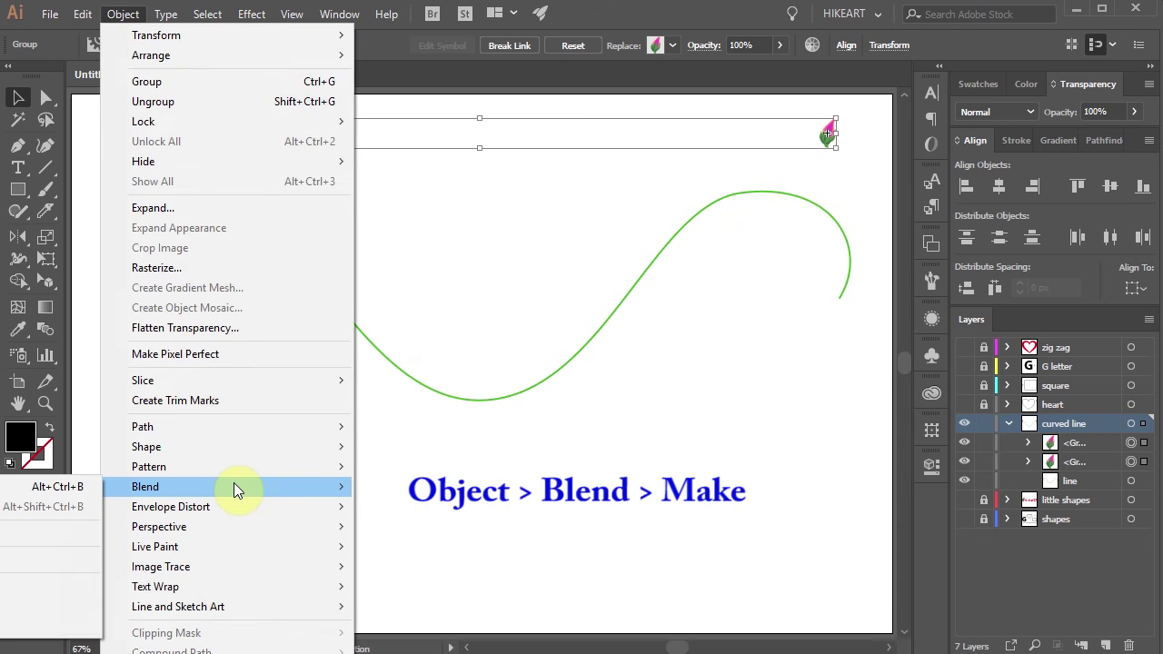
# Step: Make the rose bud blend and replace its spine with the S-shaped curve
pyautogui.click(86, 487)
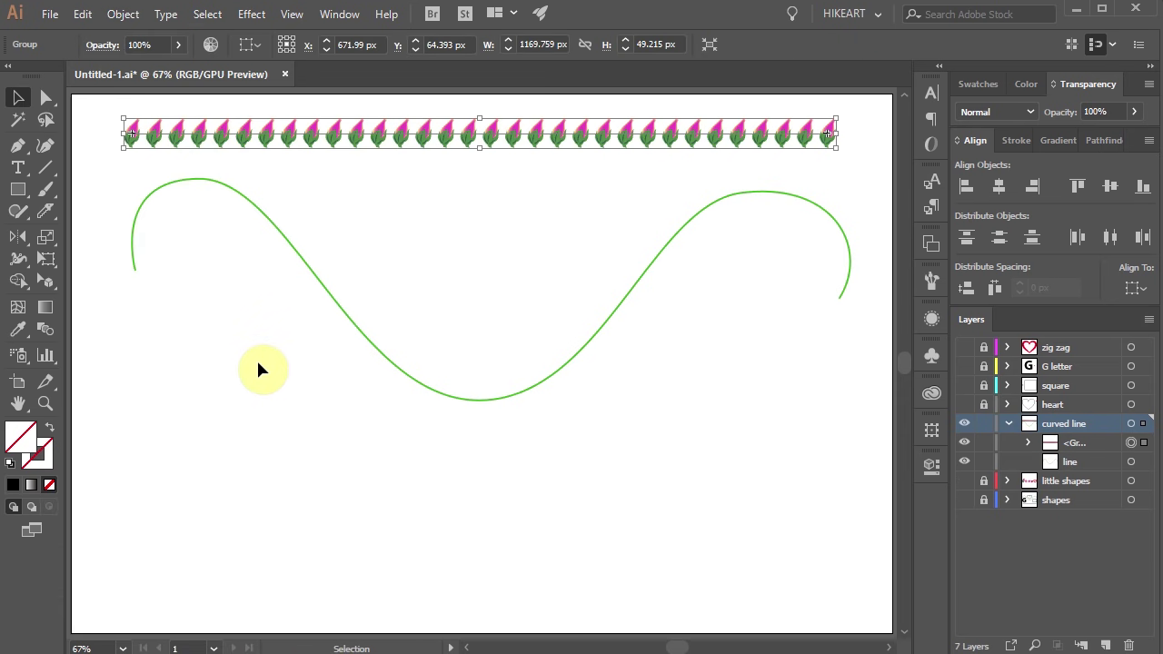
pyautogui.moveTo(585, 427); pyautogui.dragTo(414, 420)
pyautogui.moveTo(383, 249); pyautogui.dragTo(380, 110)
pyautogui.click(123, 14)
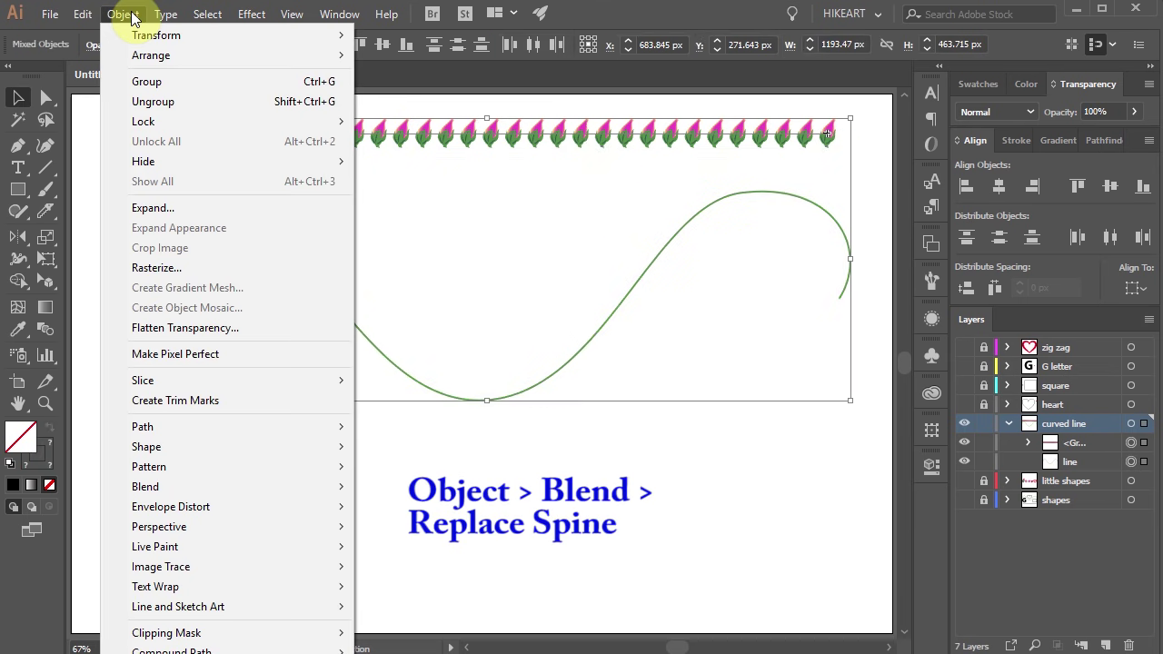
pyautogui.moveTo(296, 486)
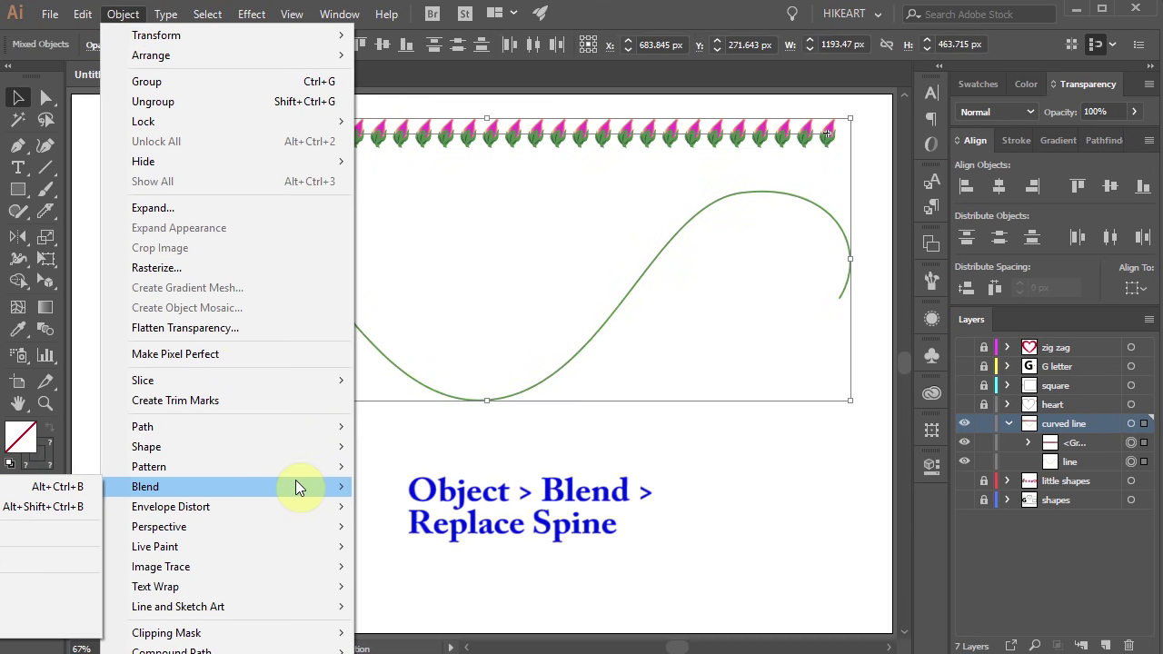
pyautogui.click(77, 589)
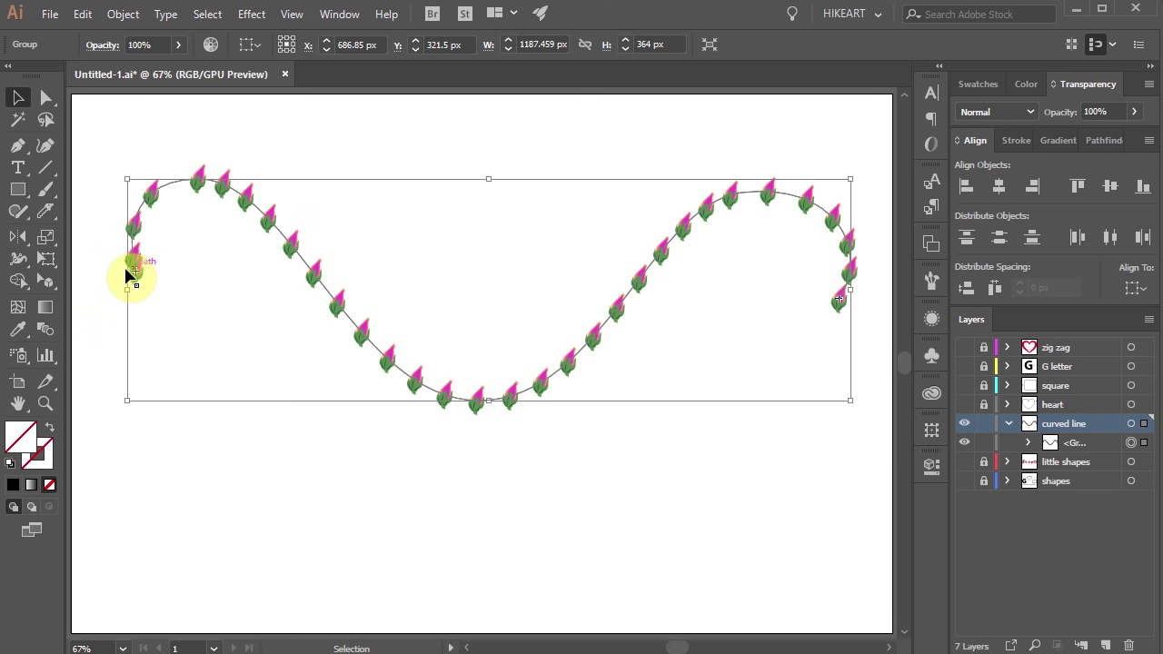
# Step: Deselect everything and select the curved spine path with Direct Selection
pyautogui.click(229, 275)
pyautogui.click(230, 272)
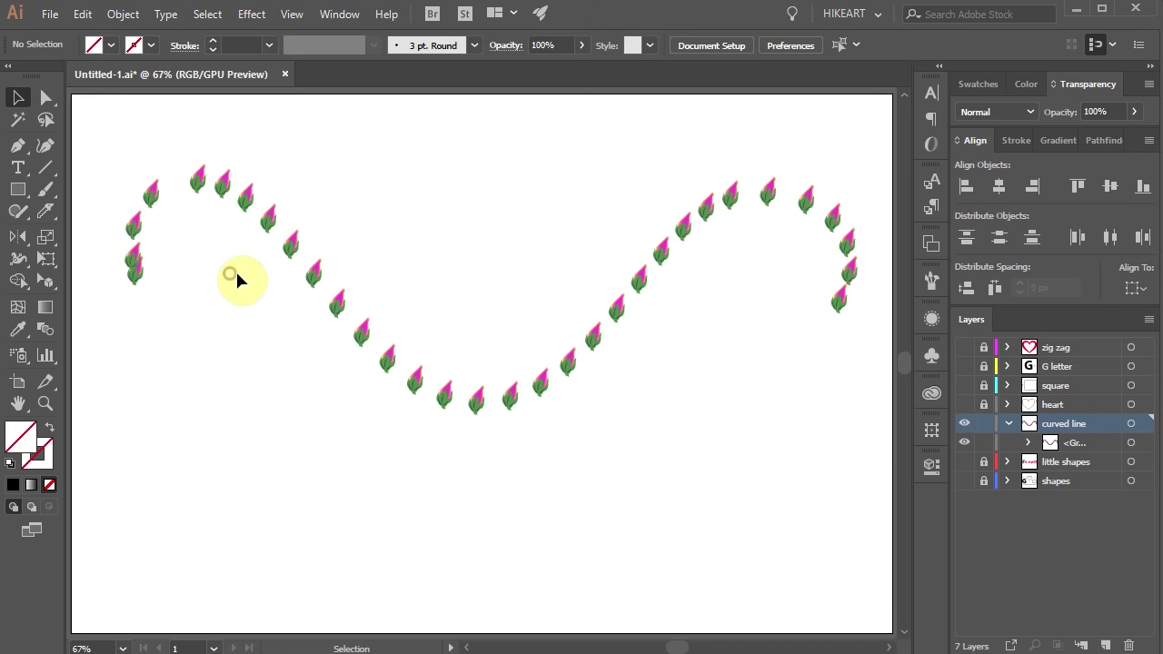
pyautogui.press('a')
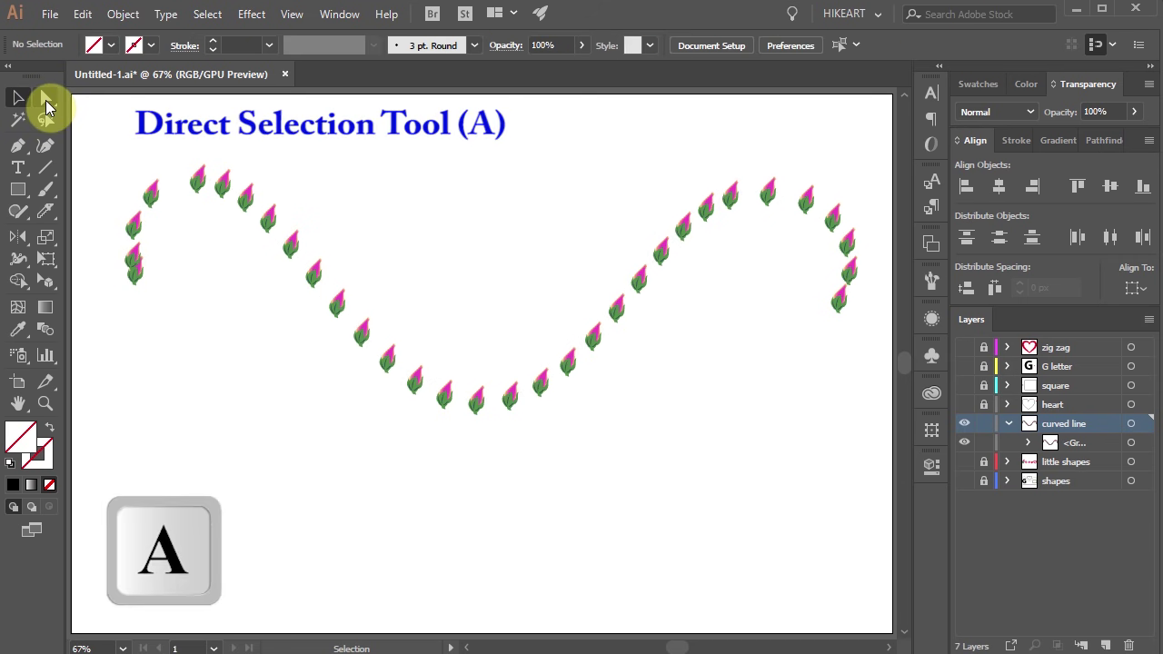
pyautogui.click(45, 98)
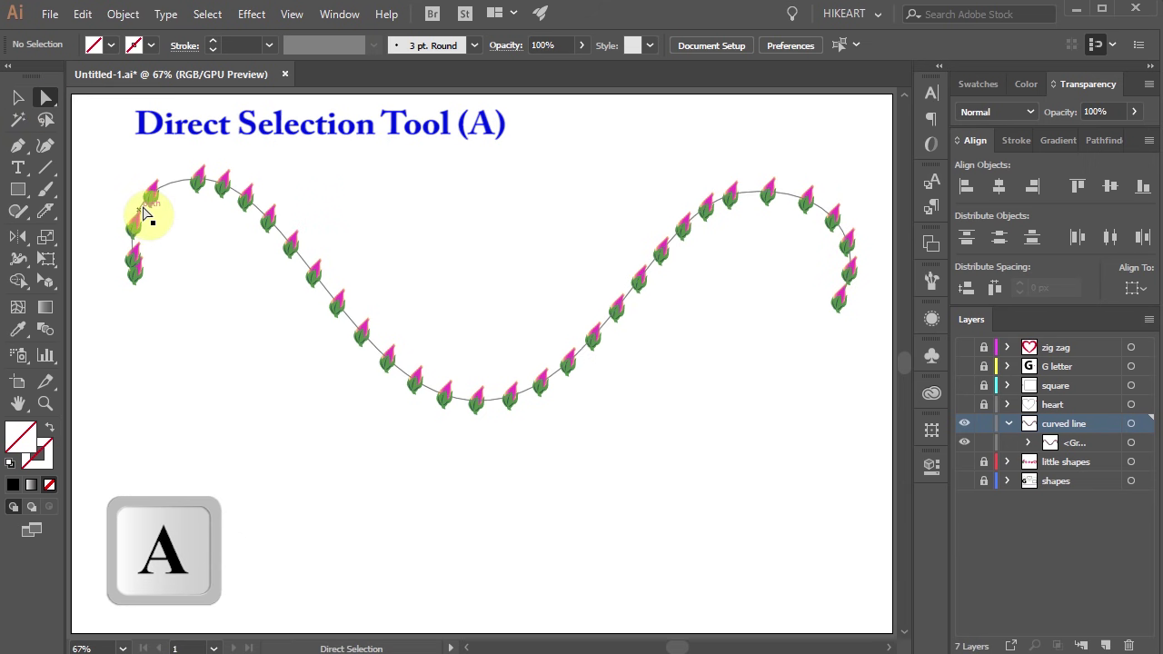
pyautogui.click(132, 223)
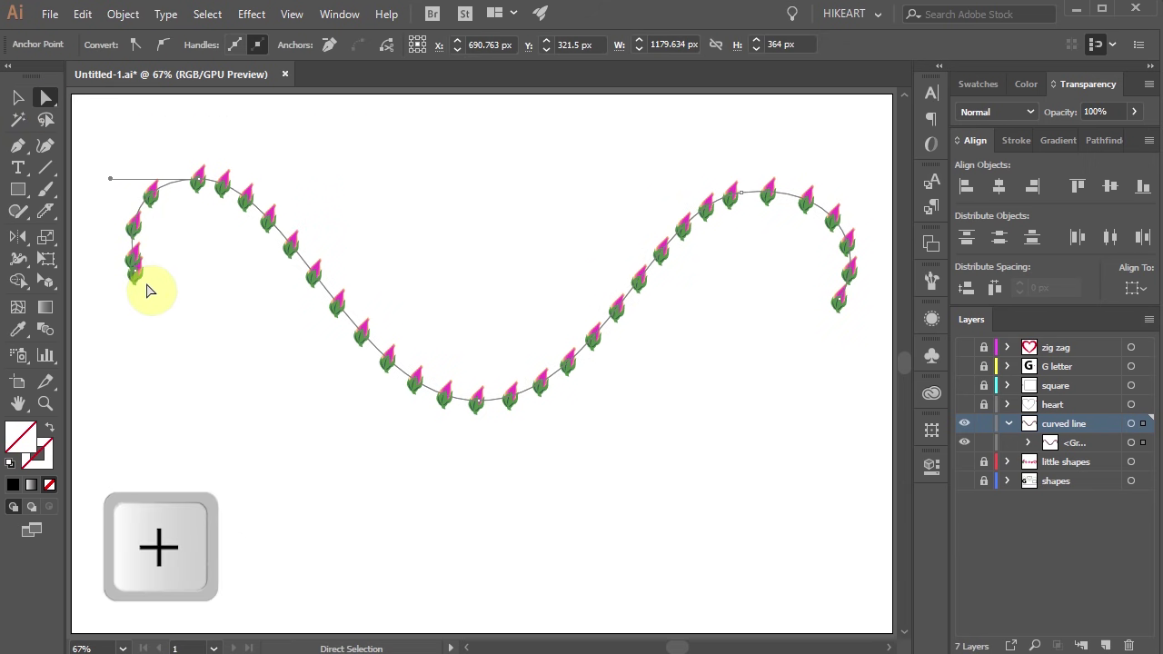
# Step: Add four anchor points along the curve's hooked left end
pyautogui.press('+')
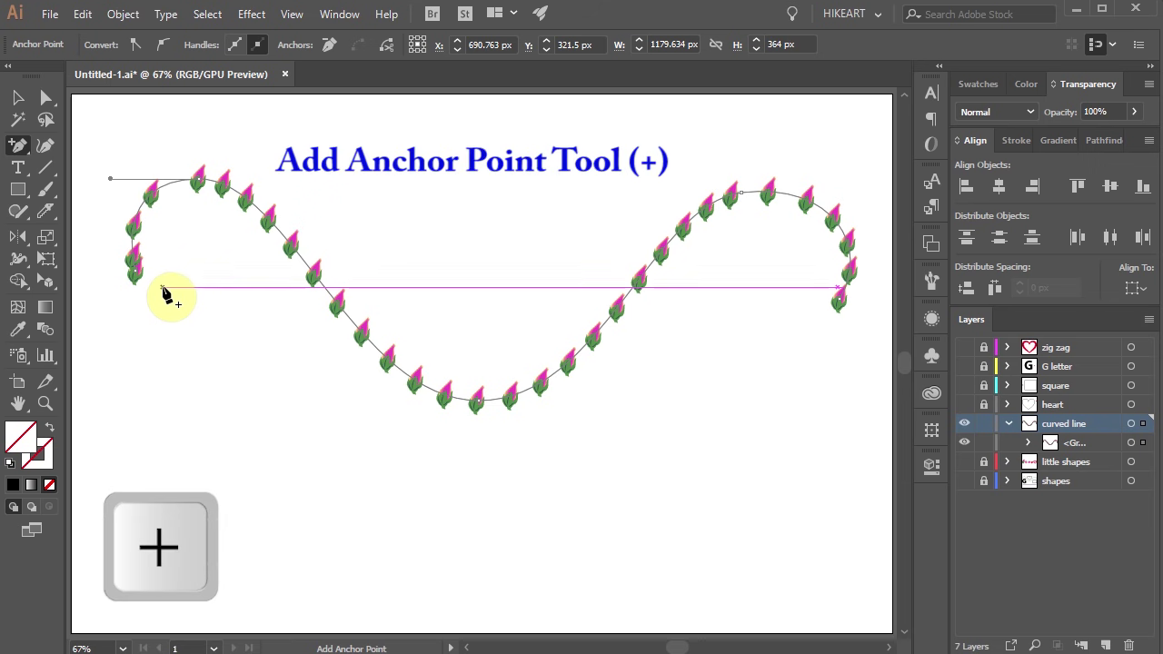
pyautogui.click(20, 151)
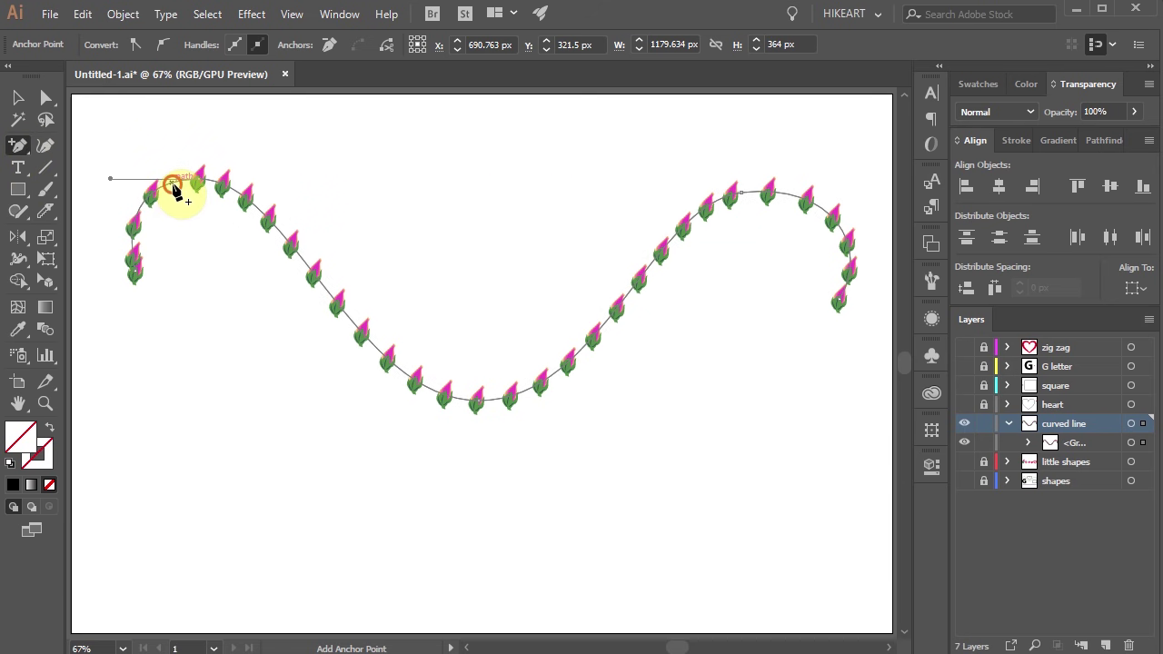
pyautogui.click(172, 188)
pyautogui.click(149, 202)
pyautogui.click(135, 235)
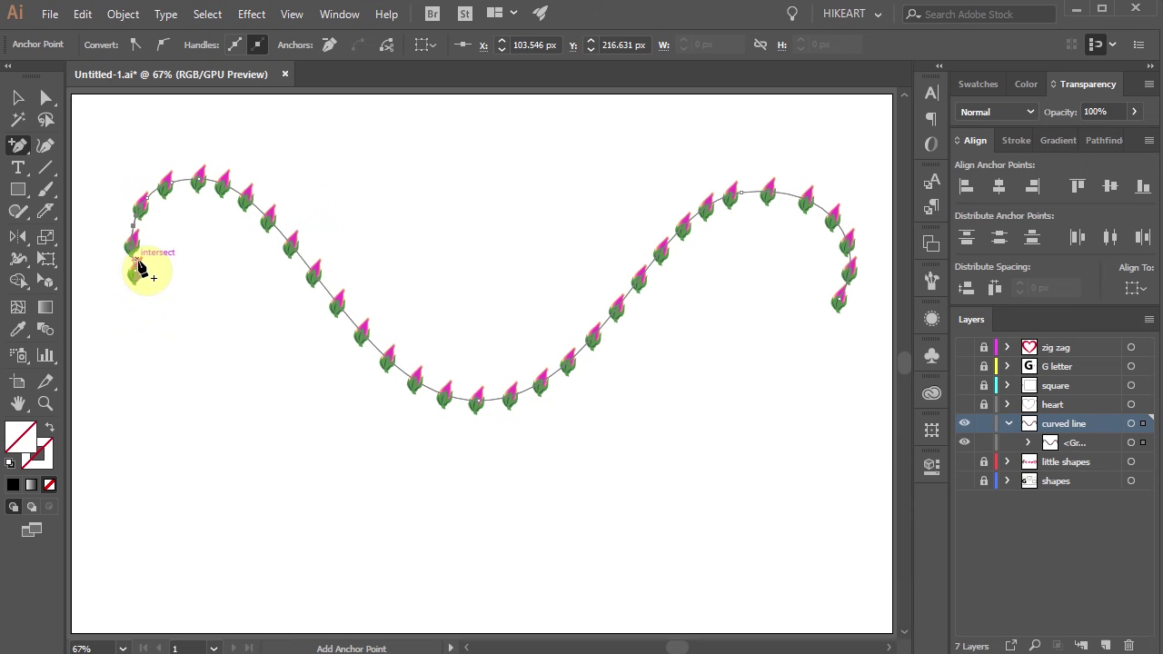
pyautogui.click(134, 262)
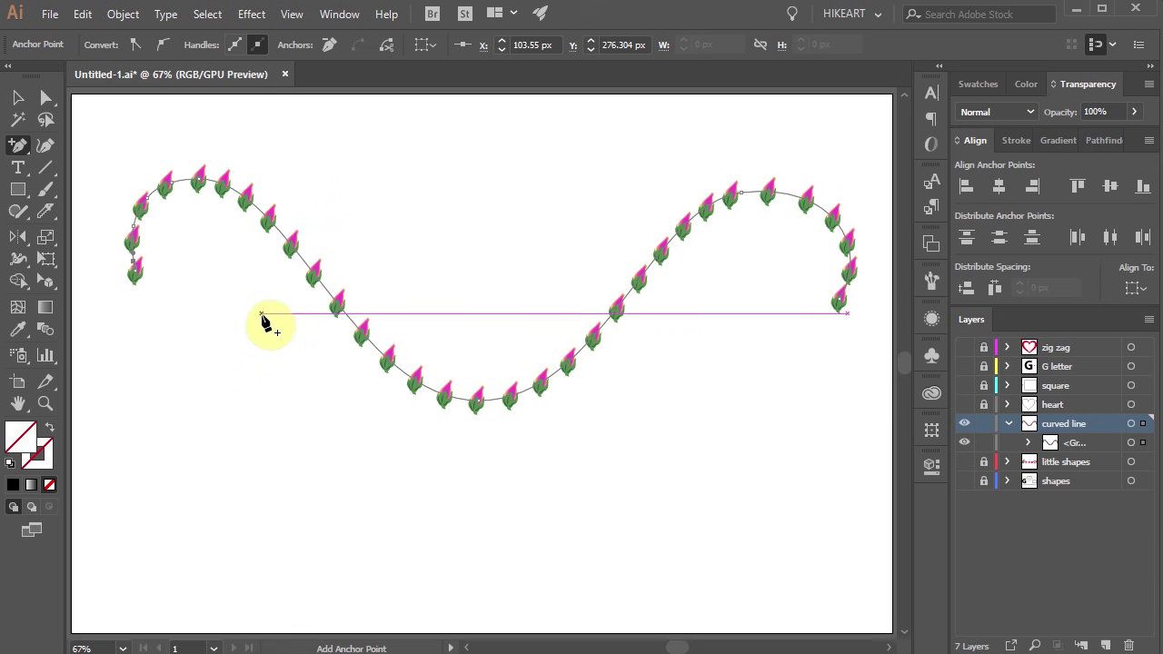
# Step: Set the rose blend's orientation to Align to Path so buds follow the curve
pyautogui.press('w')
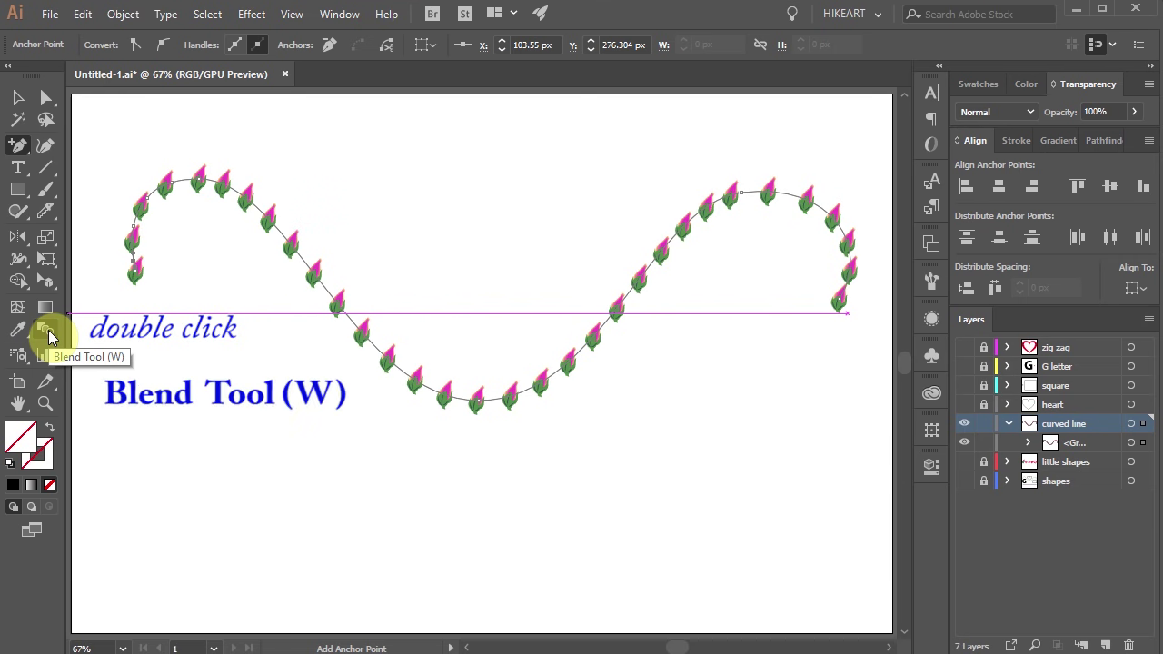
pyautogui.click(48, 336)
pyautogui.doubleClick(48, 336)
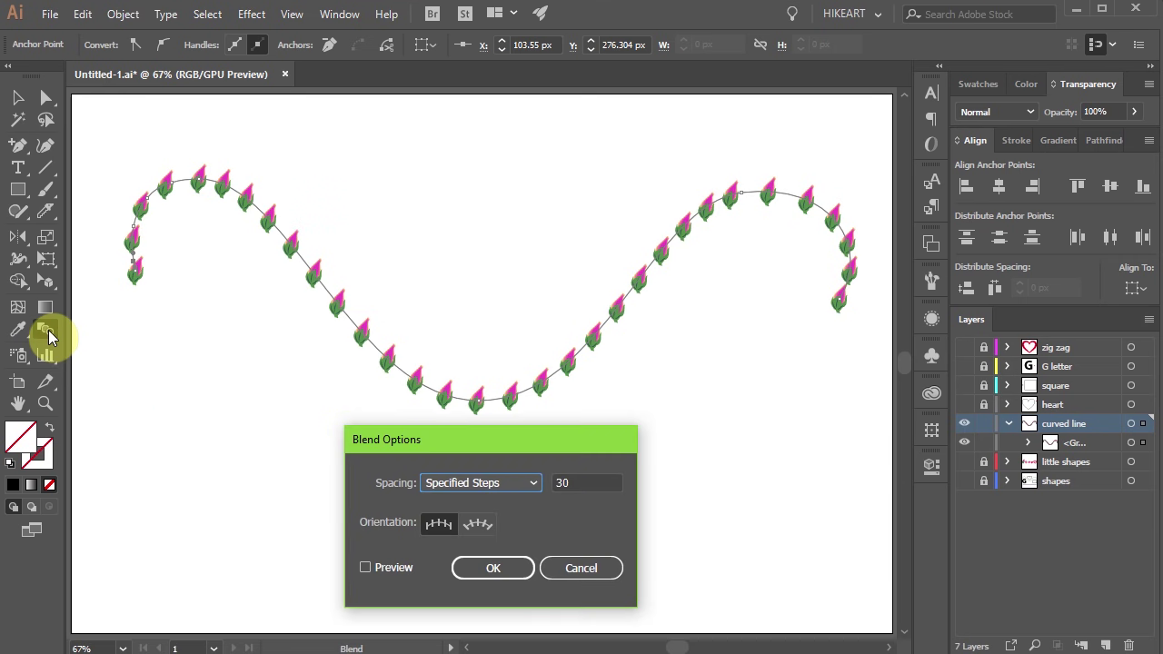
pyautogui.click(365, 567)
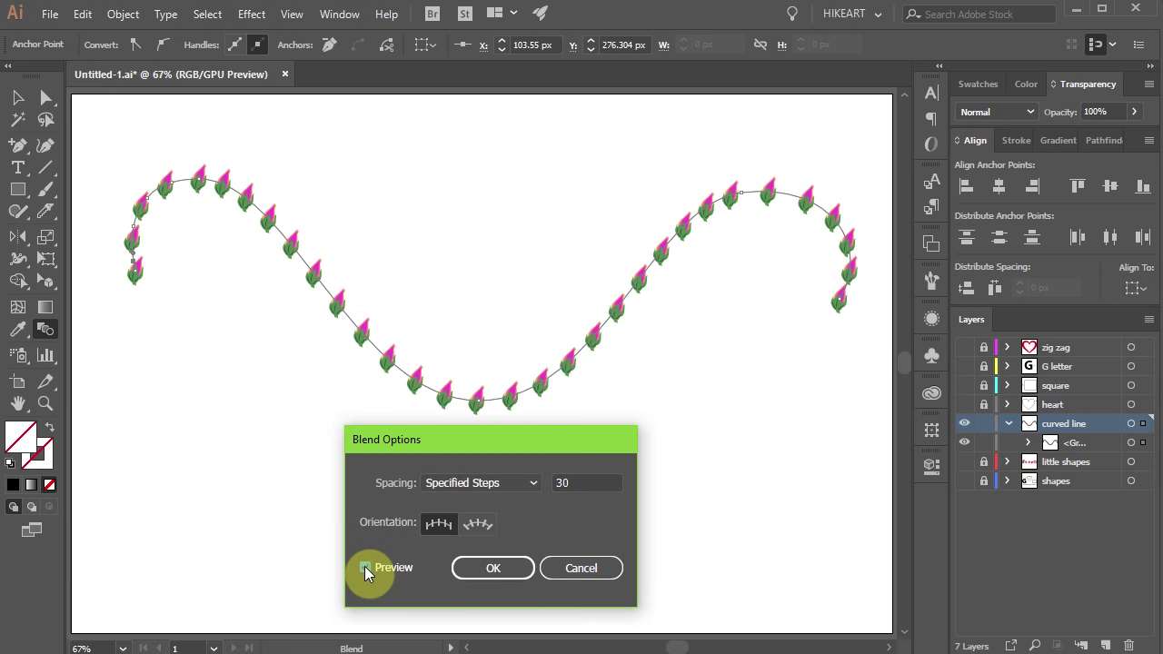
pyautogui.click(478, 527)
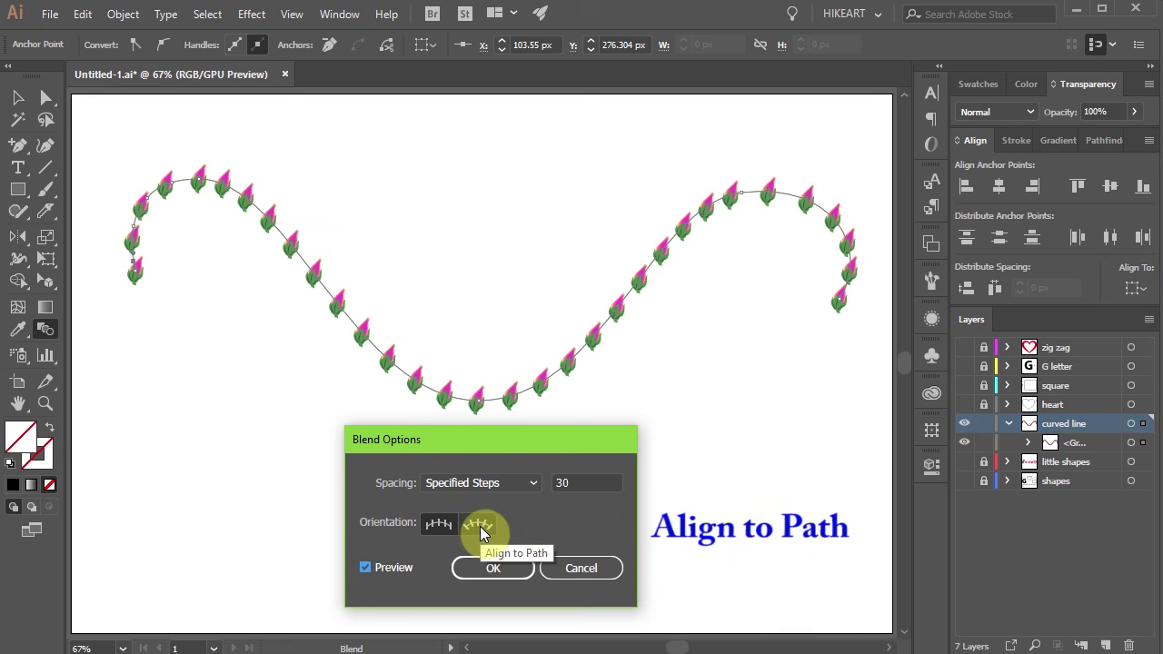
pyautogui.click(479, 527)
pyautogui.click(518, 567)
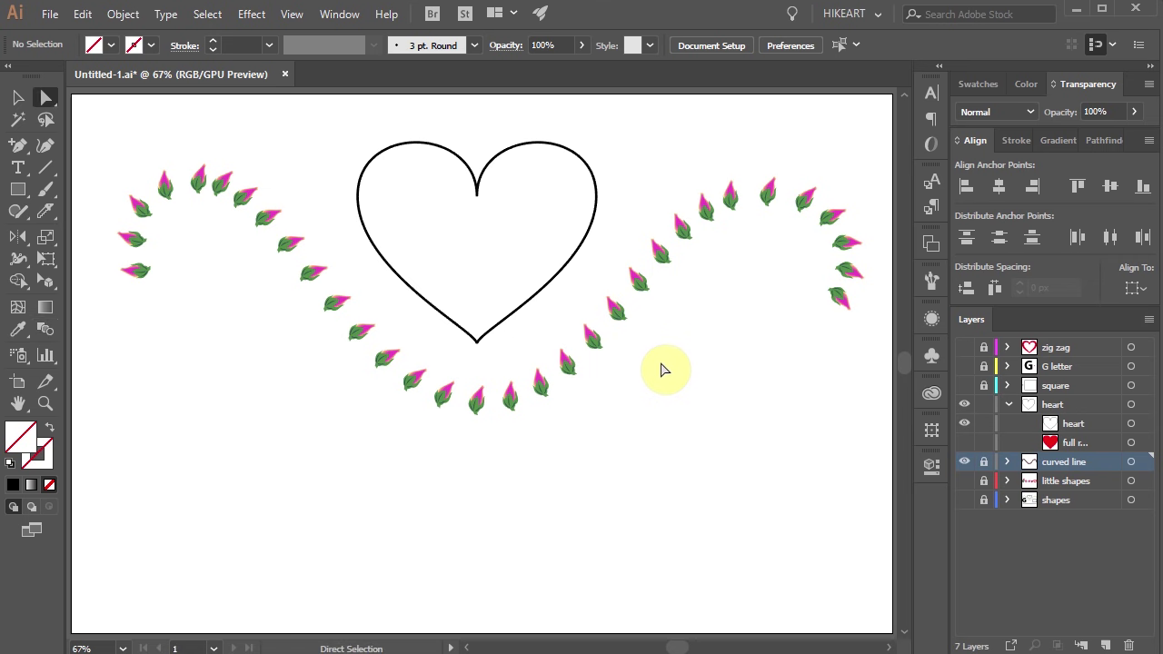
# Step: Reveal the red heart symbol and place two level copies above the heart outline's ends
pyautogui.click(558, 277)
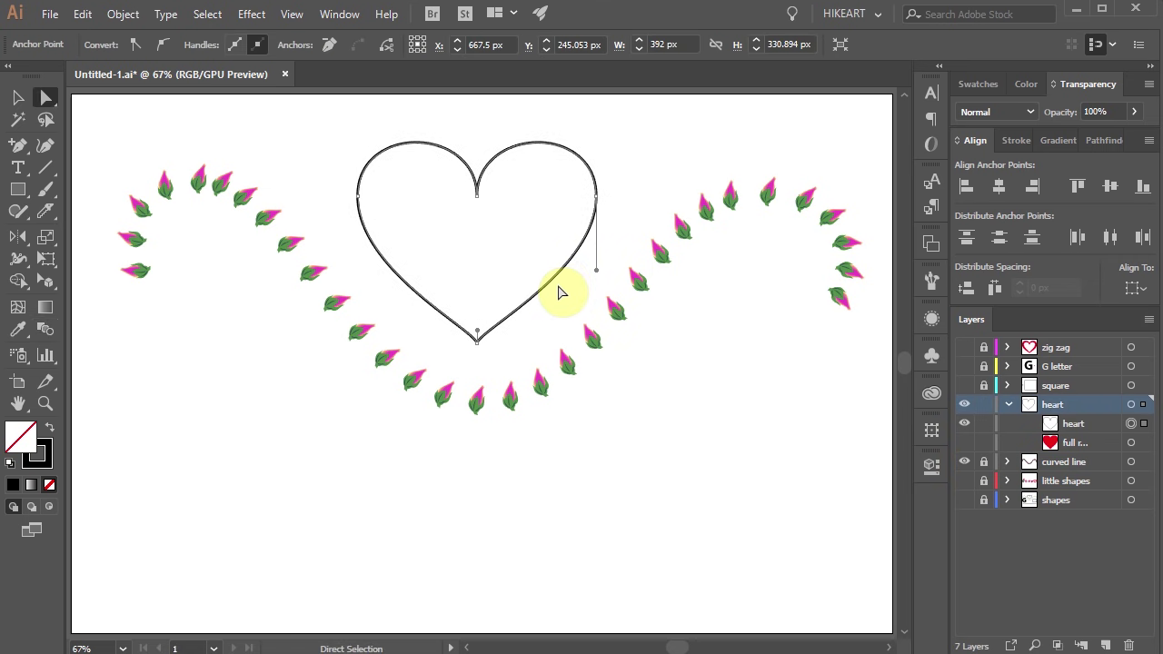
pyautogui.click(965, 442)
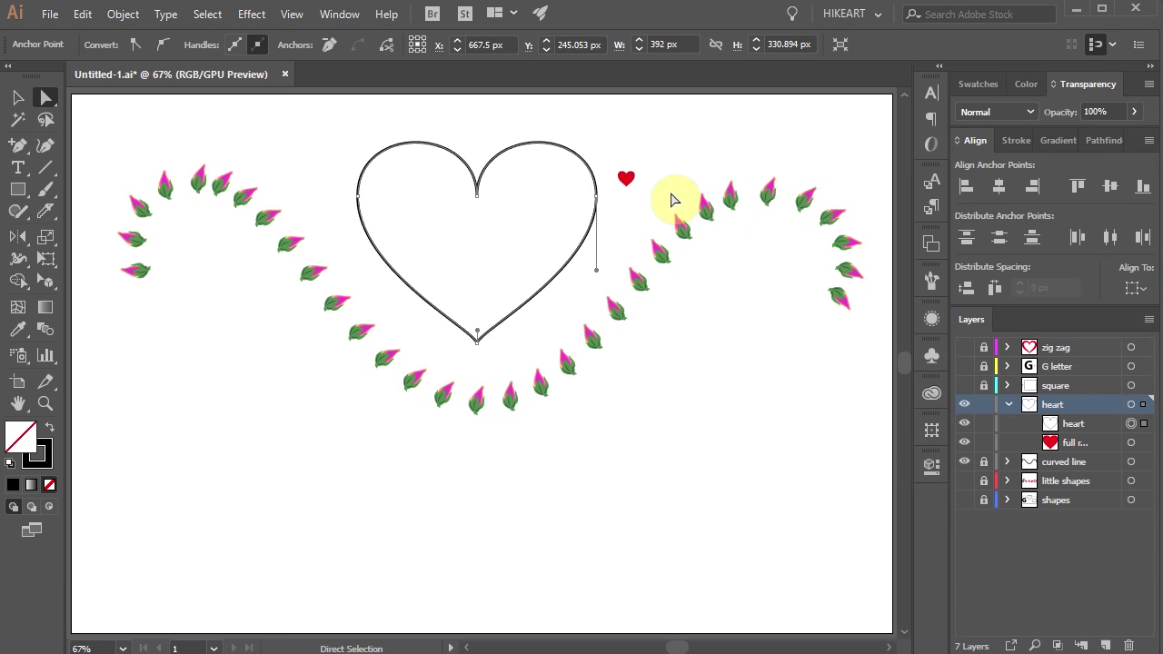
pyautogui.press('v')
pyautogui.moveTo(626, 178); pyautogui.dragTo(697, 136)
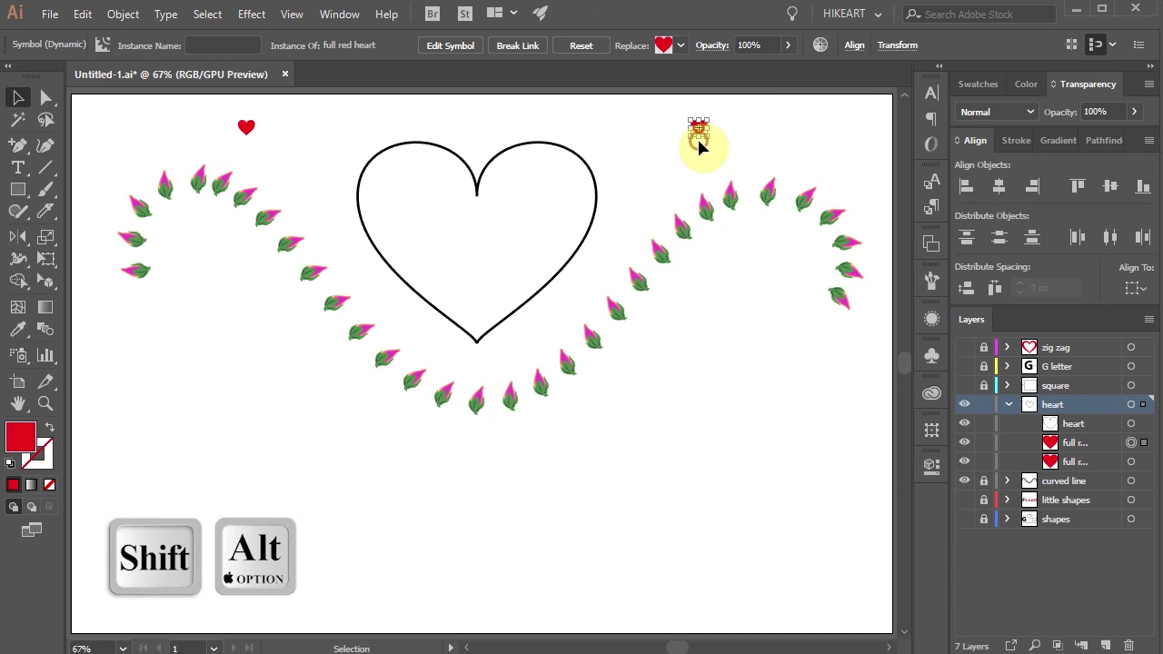
pyautogui.keyDown('shift'); pyautogui.click(251, 129); pyautogui.keyUp('shift')
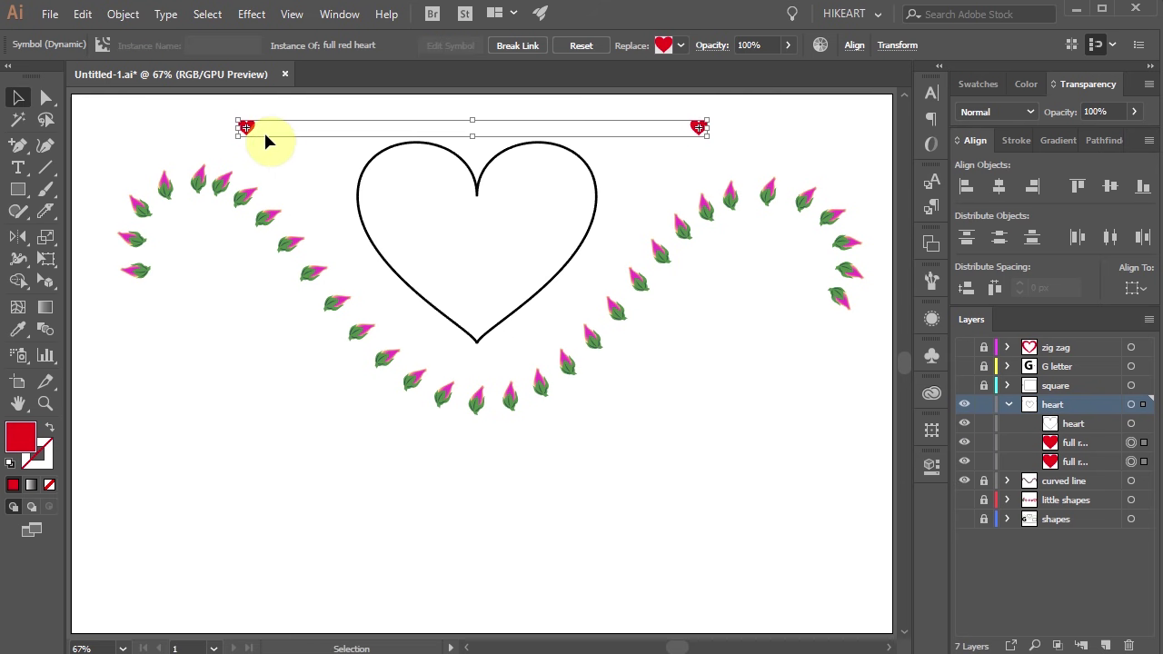
# Step: Set the heart blend to 20 Specified Steps and make the blend with Ctrl+Alt+B
pyautogui.click(123, 14)
pyautogui.moveTo(271, 484)
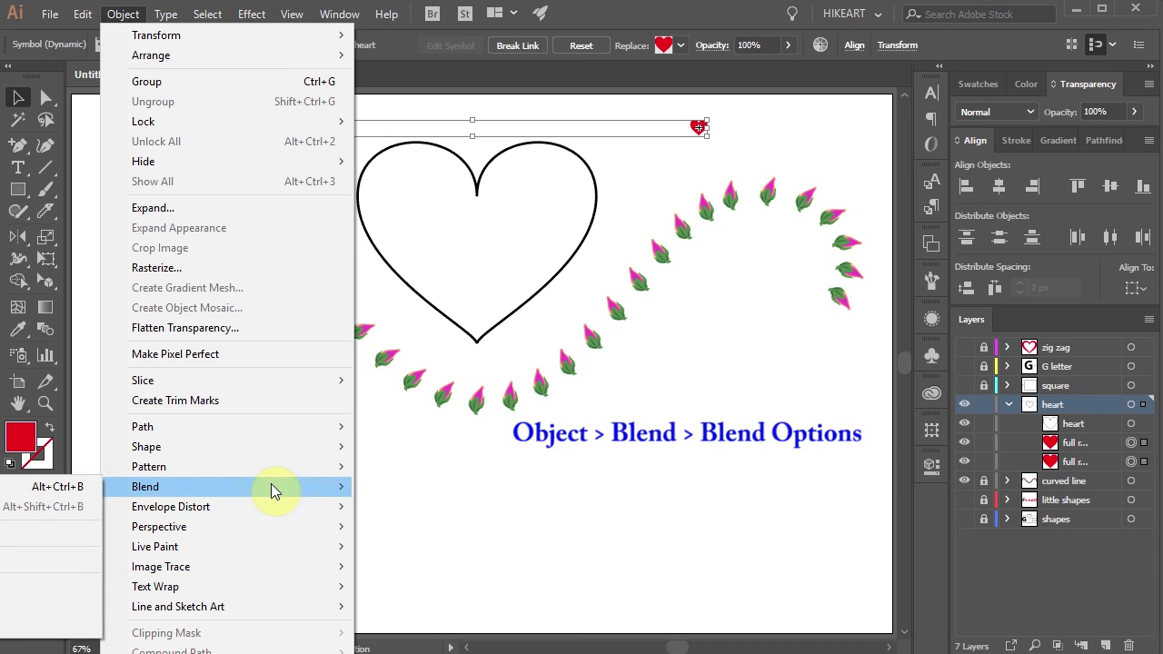
pyautogui.click(72, 532)
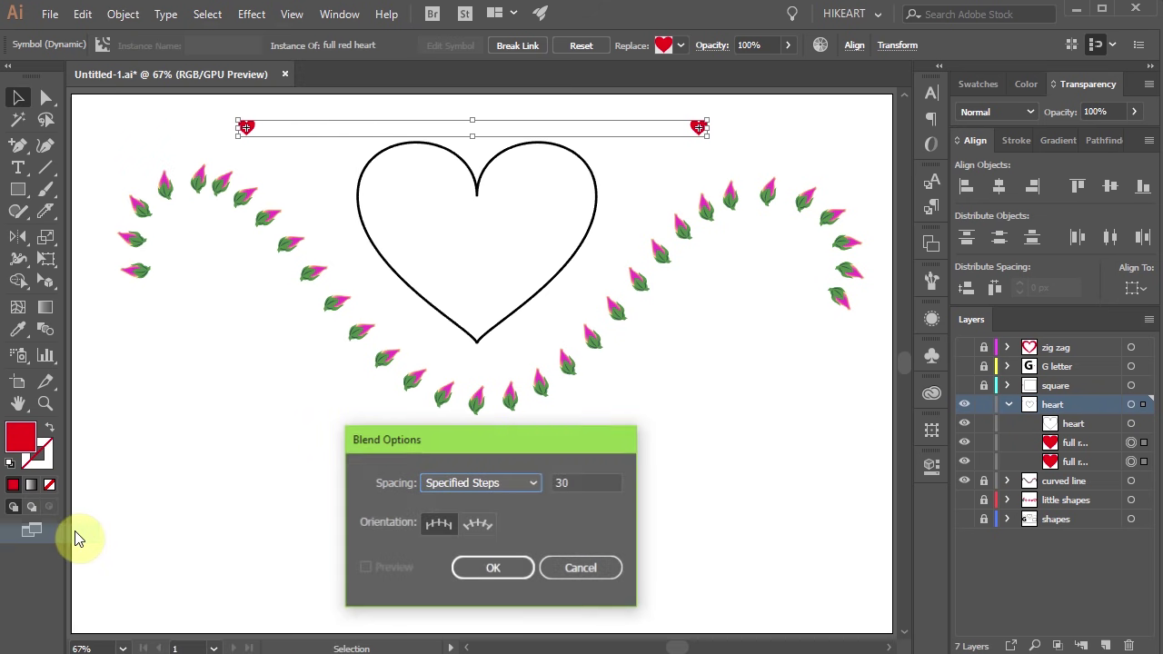
pyautogui.doubleClick(565, 483)
pyautogui.write('20')
pyautogui.click(509, 568)
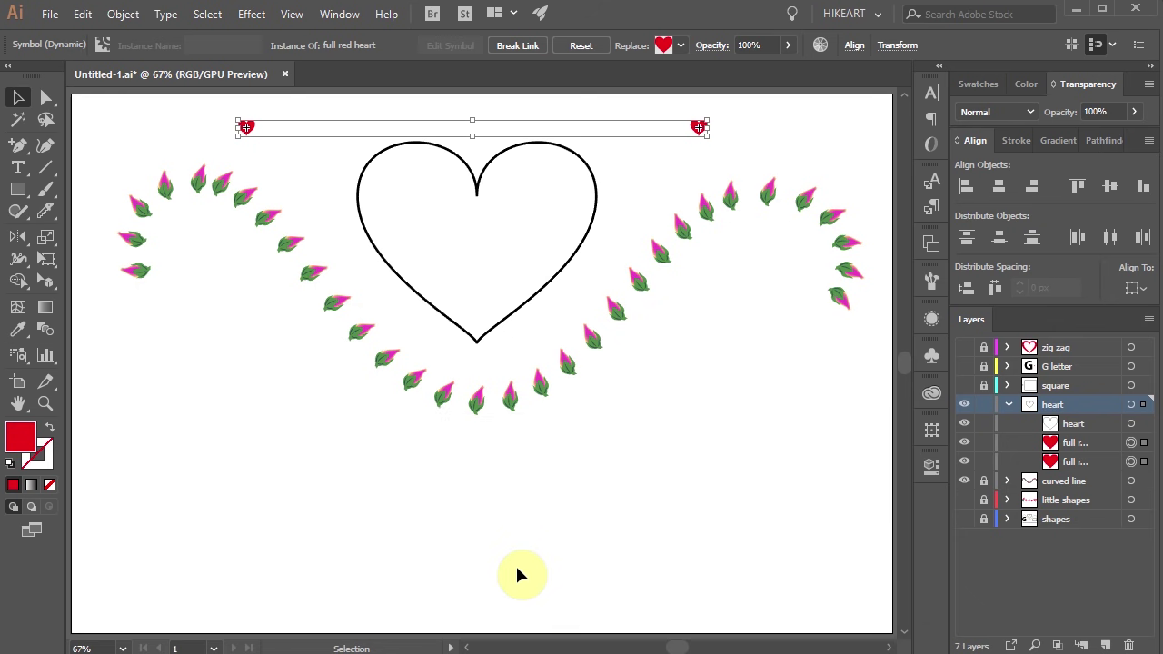
pyautogui.click(515, 571)
pyautogui.hotkey('ctrl', 'alt', 'b')
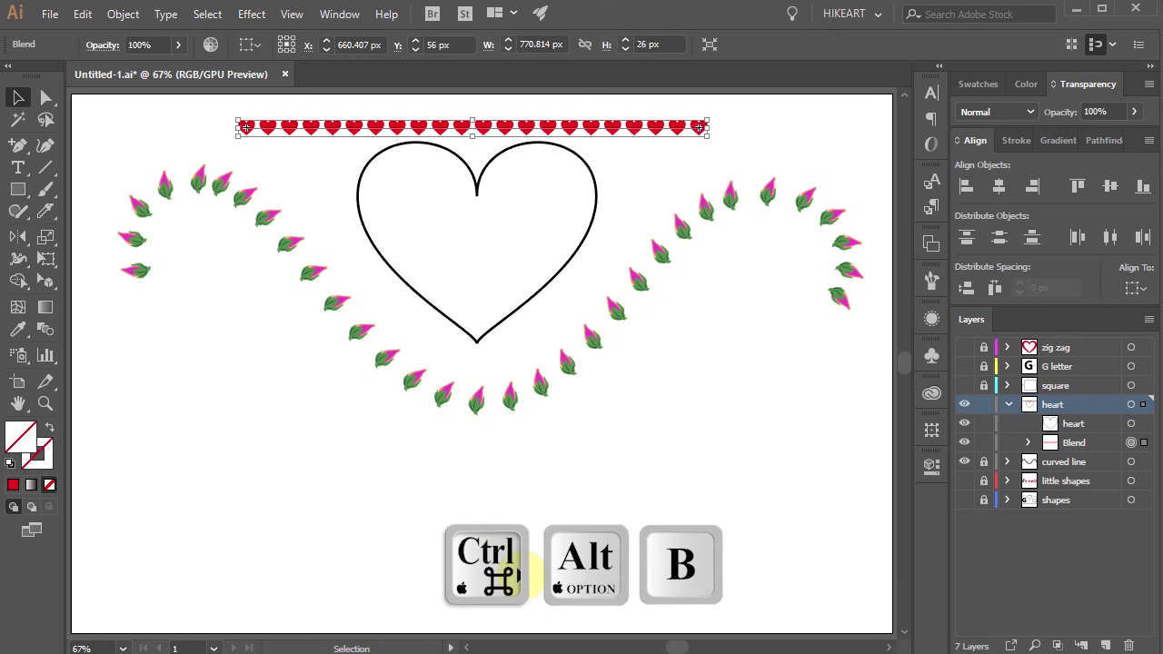
# Step: Select the heart row with the heart outline and replace the blend's spine with it
pyautogui.click(598, 243)
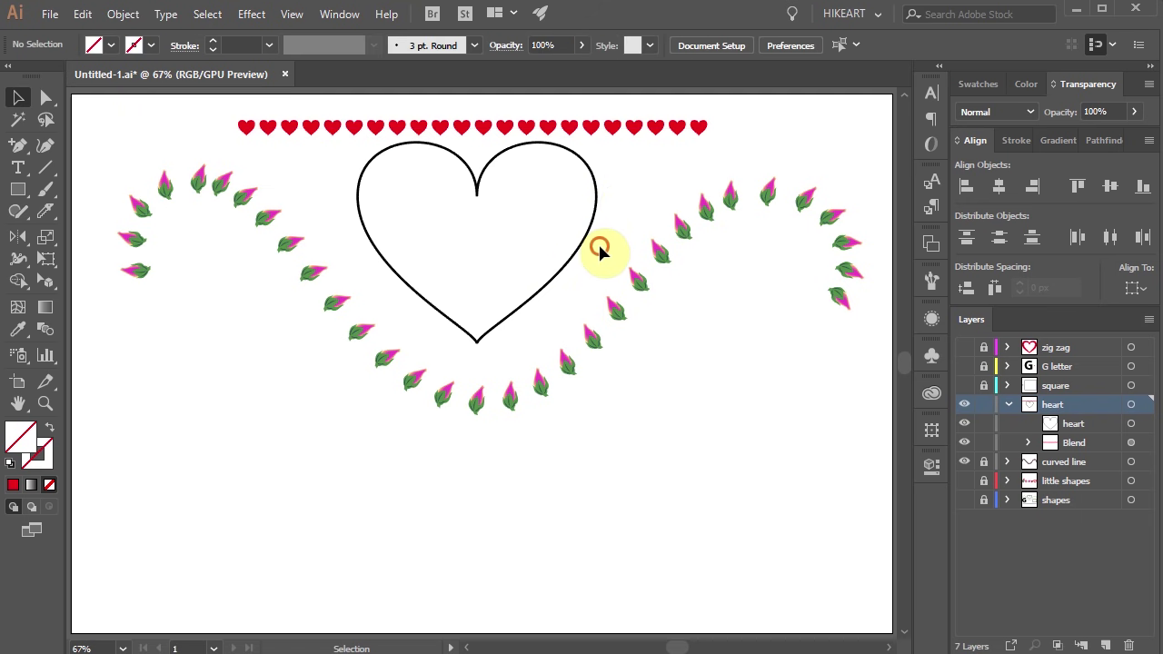
pyautogui.click(440, 119)
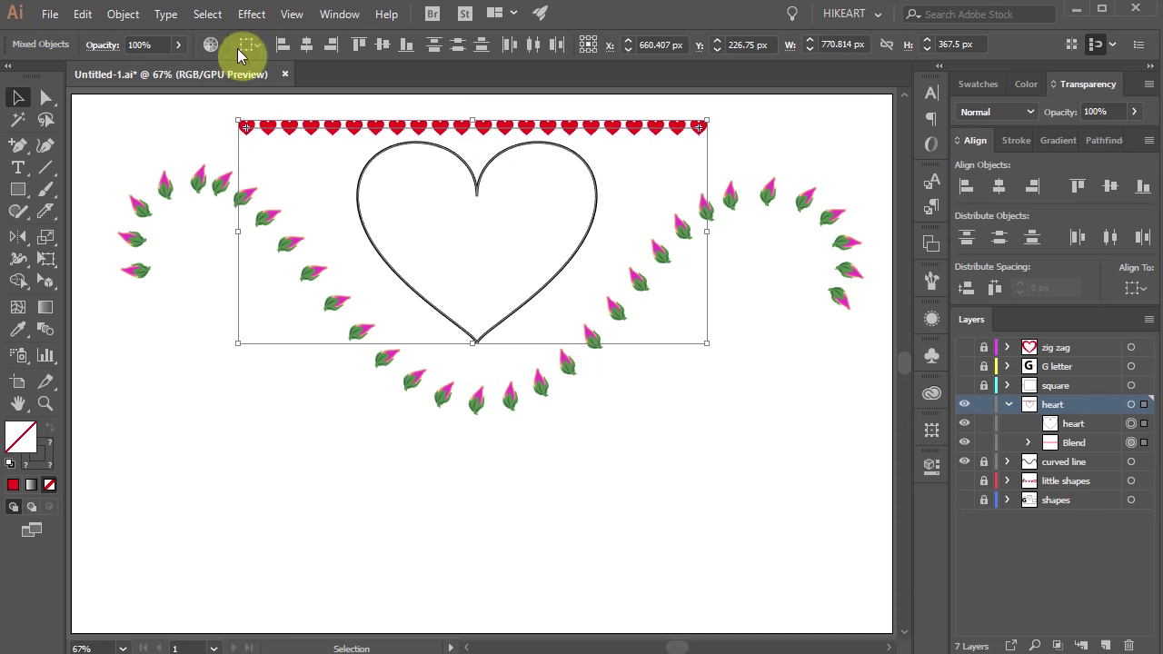
pyautogui.click(122, 14)
pyautogui.moveTo(231, 487)
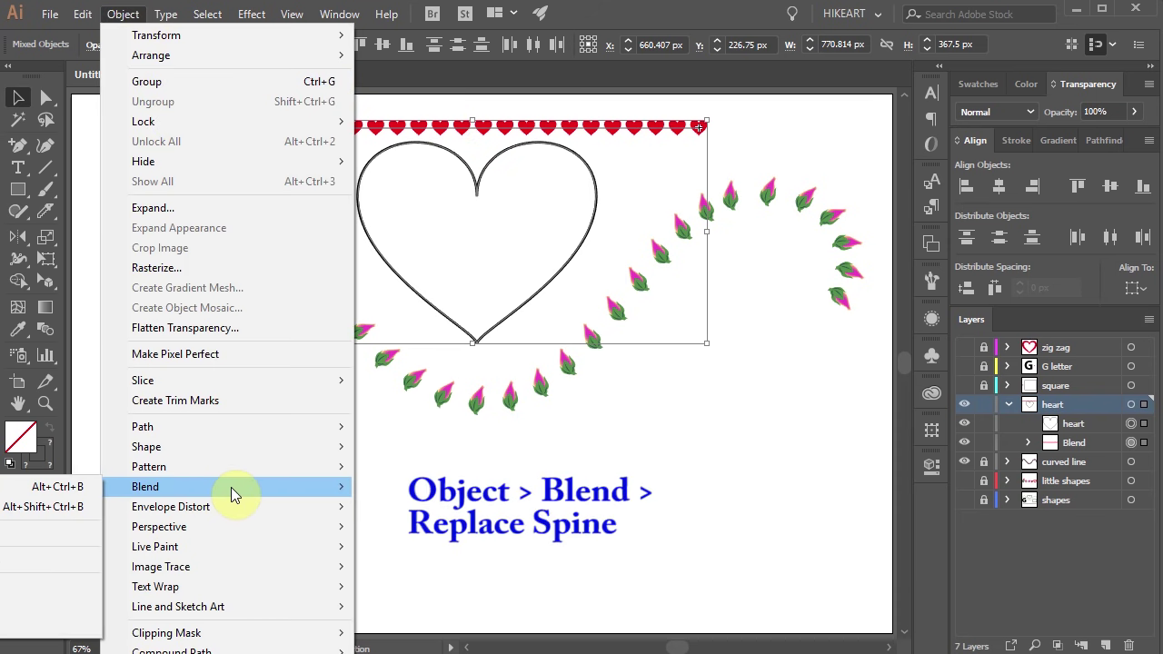
pyautogui.click(75, 582)
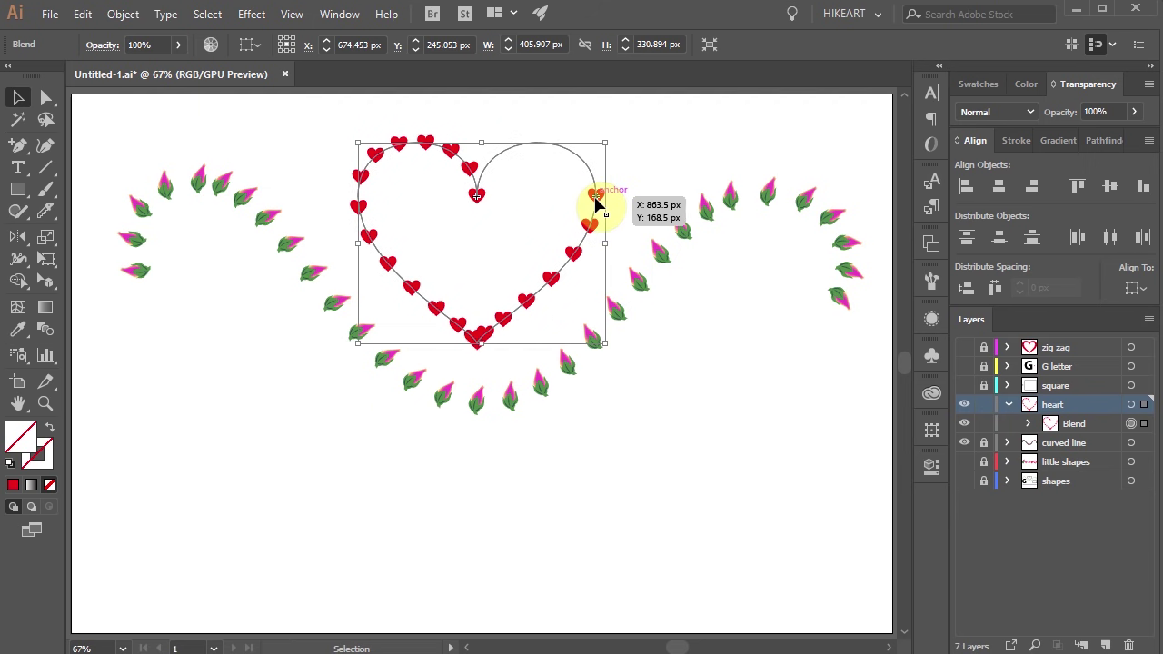
# Step: Cut the heart outline at its top dip with Scissors and raise the blend to 25 steps
pyautogui.press('c')
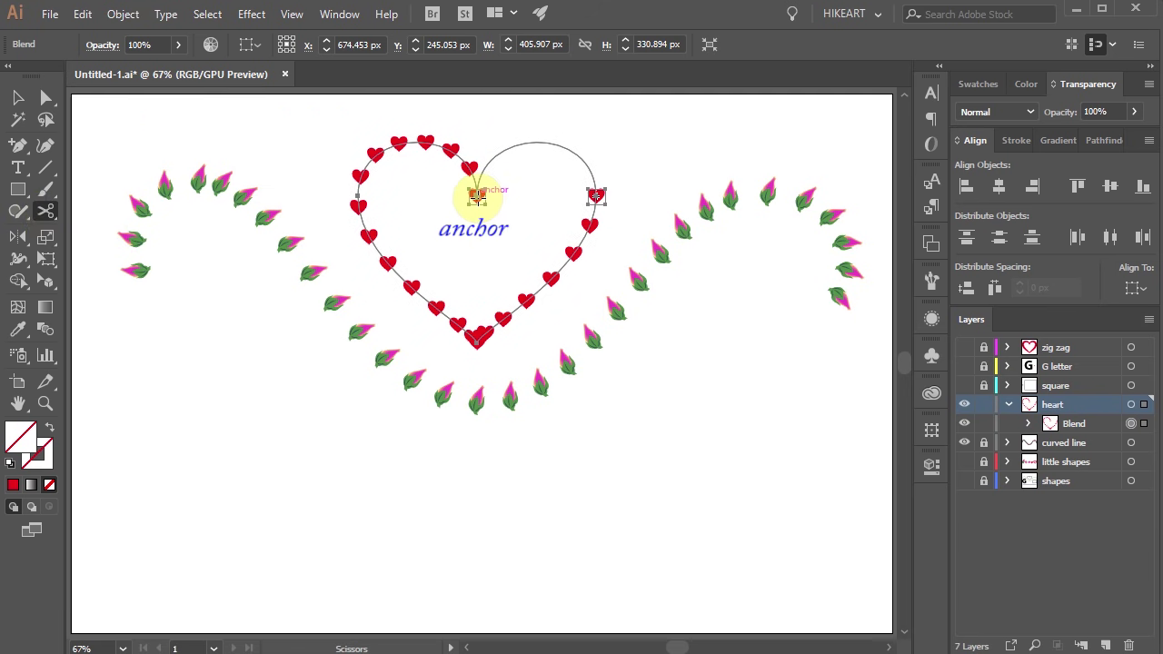
pyautogui.click(477, 196)
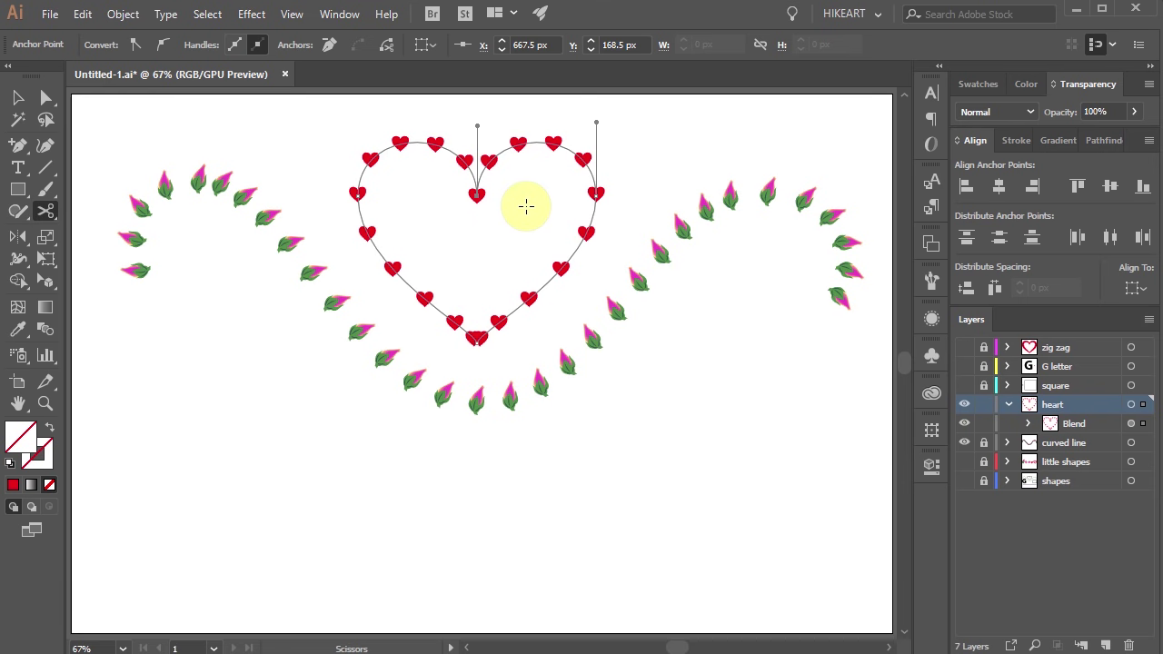
pyautogui.doubleClick(45, 329)
pyautogui.click(366, 570)
pyautogui.click(551, 483)
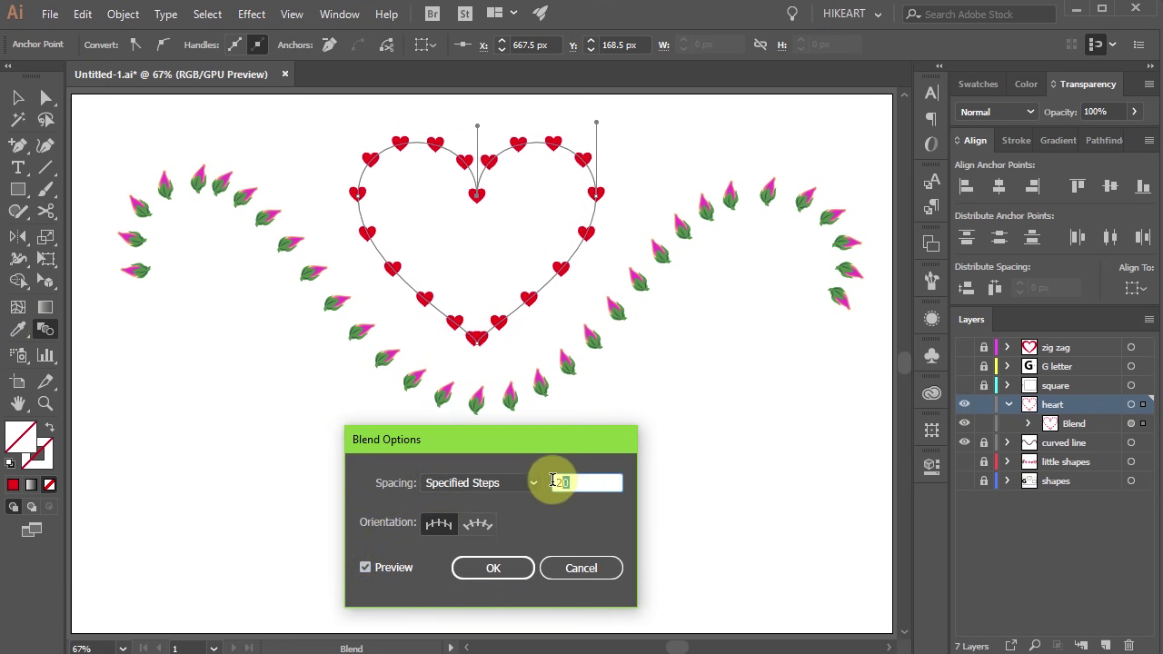
pyautogui.press('Up')
pyautogui.press('Up')
pyautogui.press('Up')
pyautogui.press('Up')
pyautogui.press('Up')
pyautogui.press('Up')
pyautogui.click(506, 565)
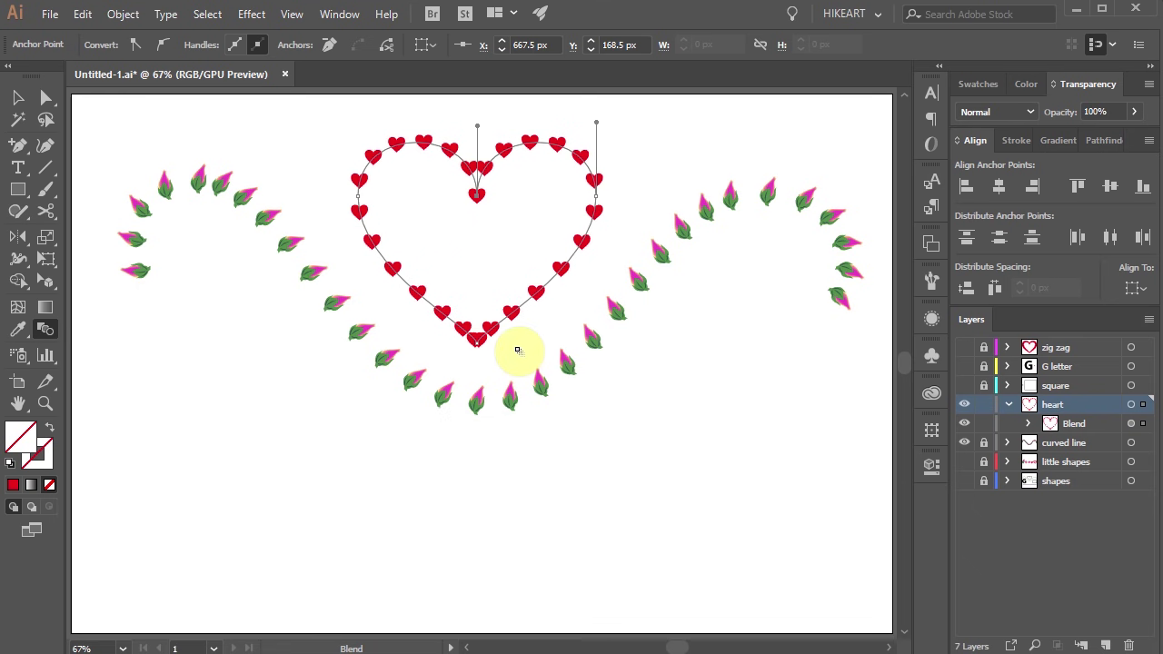
# Step: Add two anchor points to the heart outline so the hearts space out evenly
pyautogui.press('+')
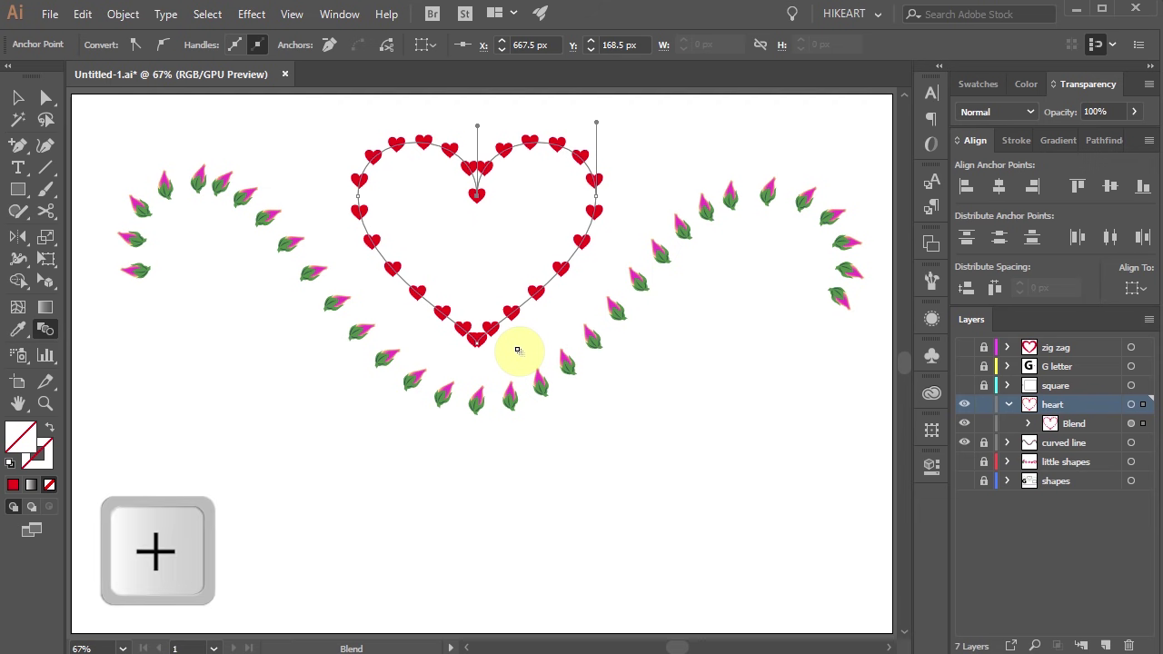
pyautogui.click(532, 300)
pyautogui.click(364, 229)
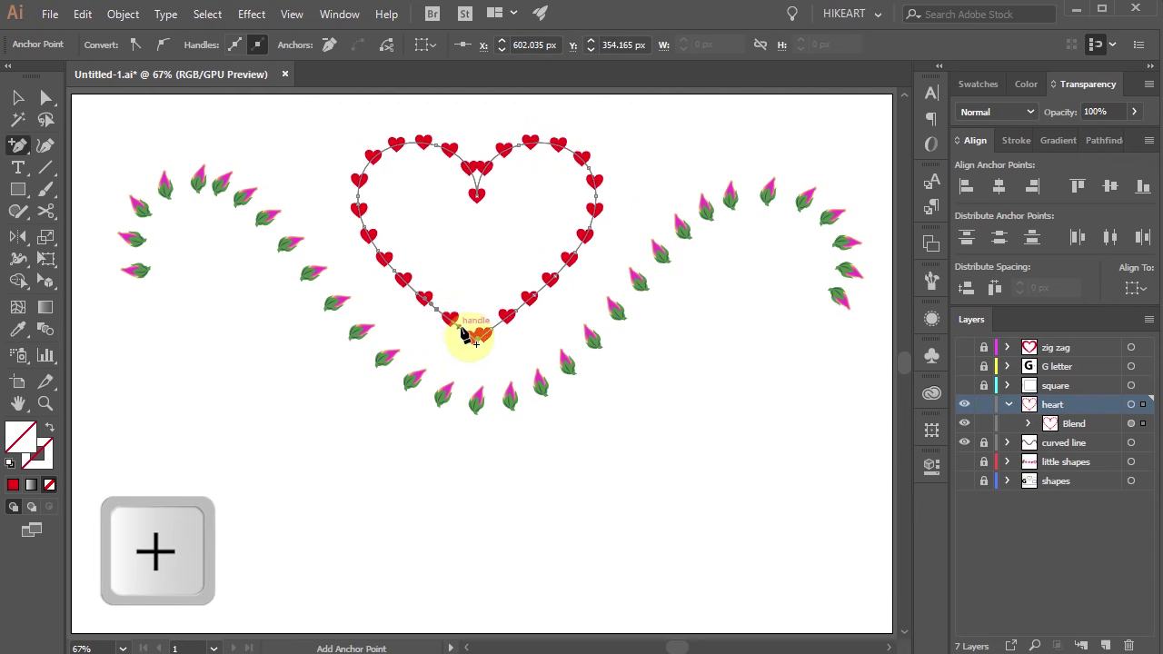
# Step: Expand the heart blend into separate shapes and ungroup them
pyautogui.press('v')
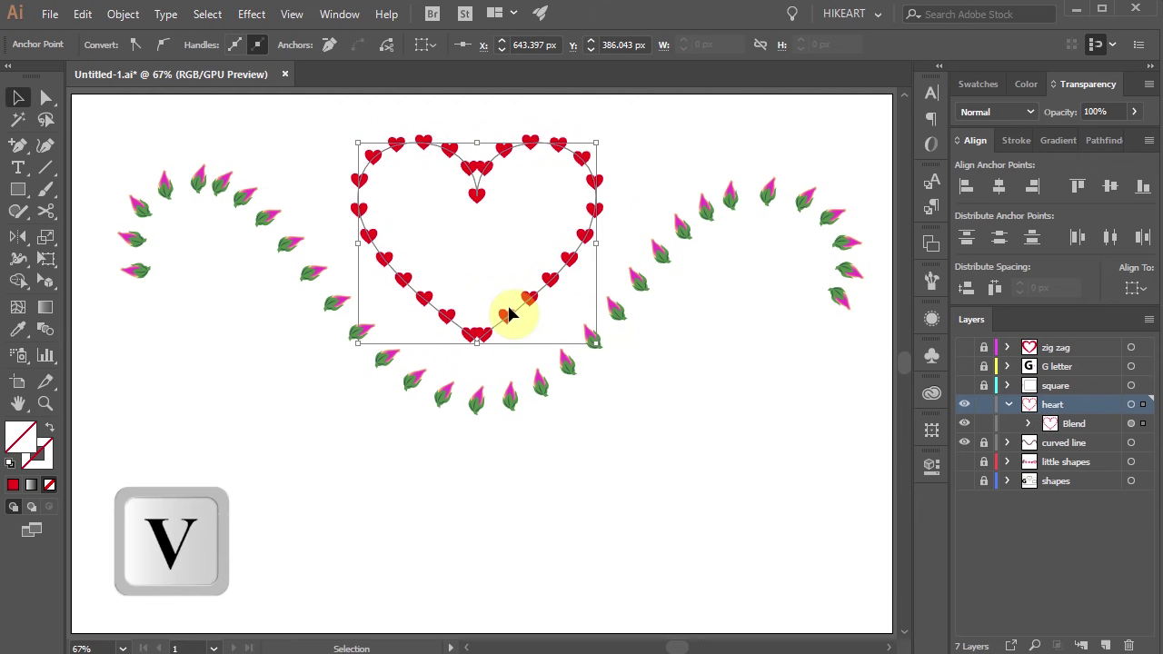
pyautogui.click(123, 14)
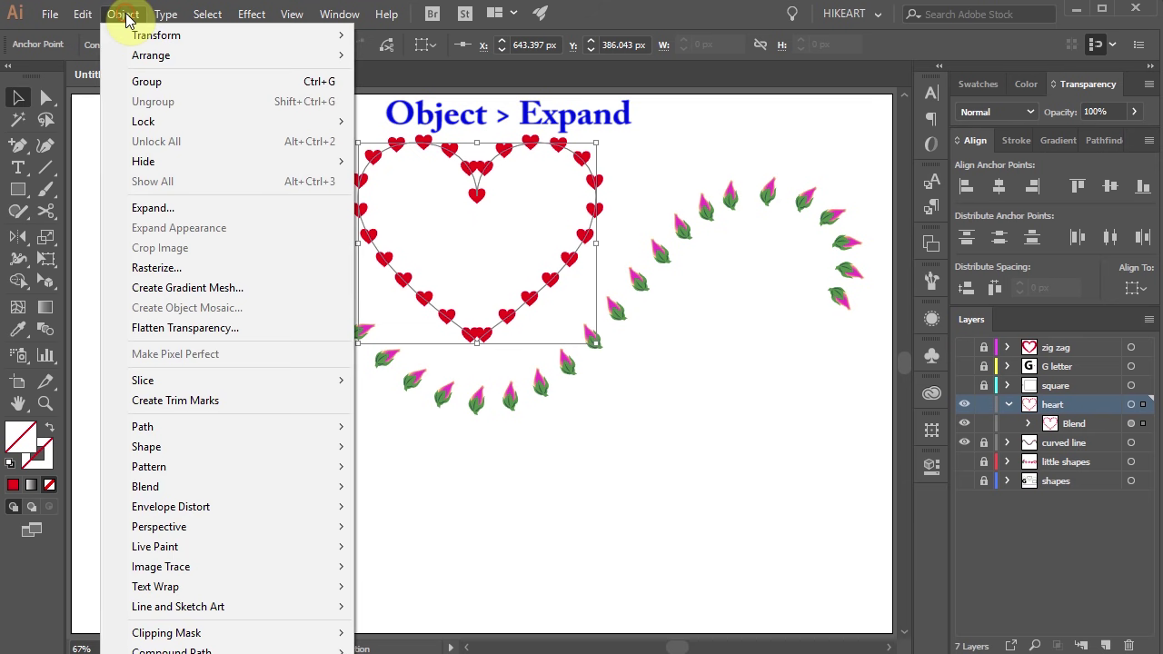
pyautogui.click(194, 208)
pyautogui.press('Return')
pyautogui.rightClick(502, 310)
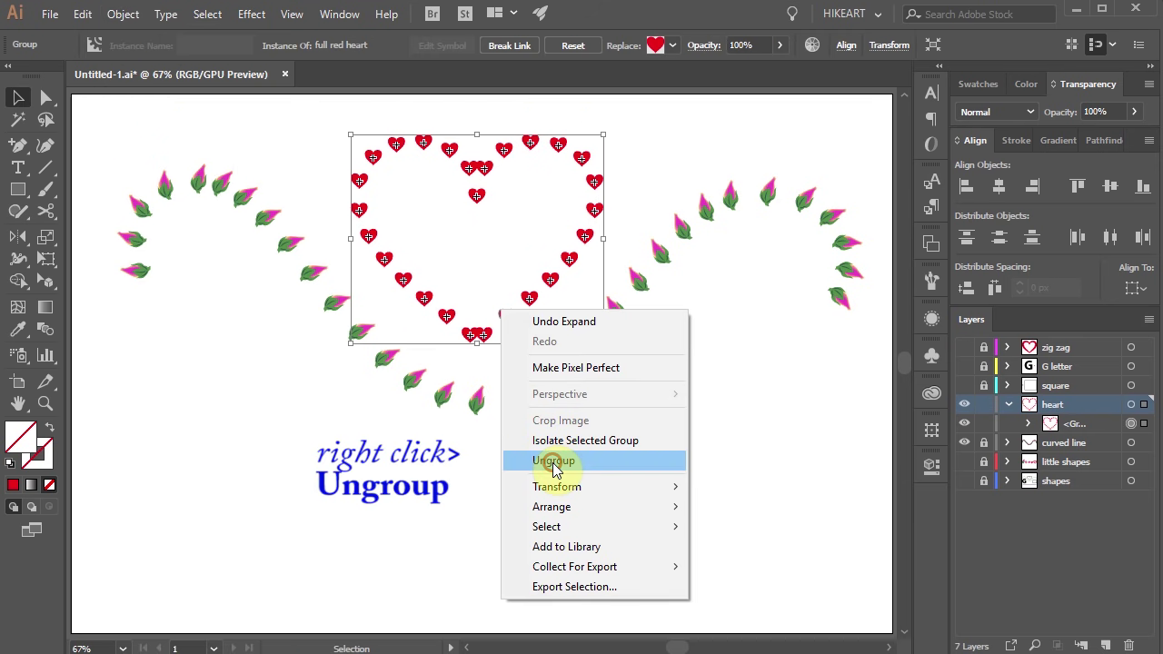
pyautogui.click(553, 461)
# Step: Delete the extra overlapping heart and nudge a bottom heart into place
pyautogui.press('Delete')
pyautogui.moveTo(471, 336); pyautogui.dragTo(479, 342)
pyautogui.click(548, 362)
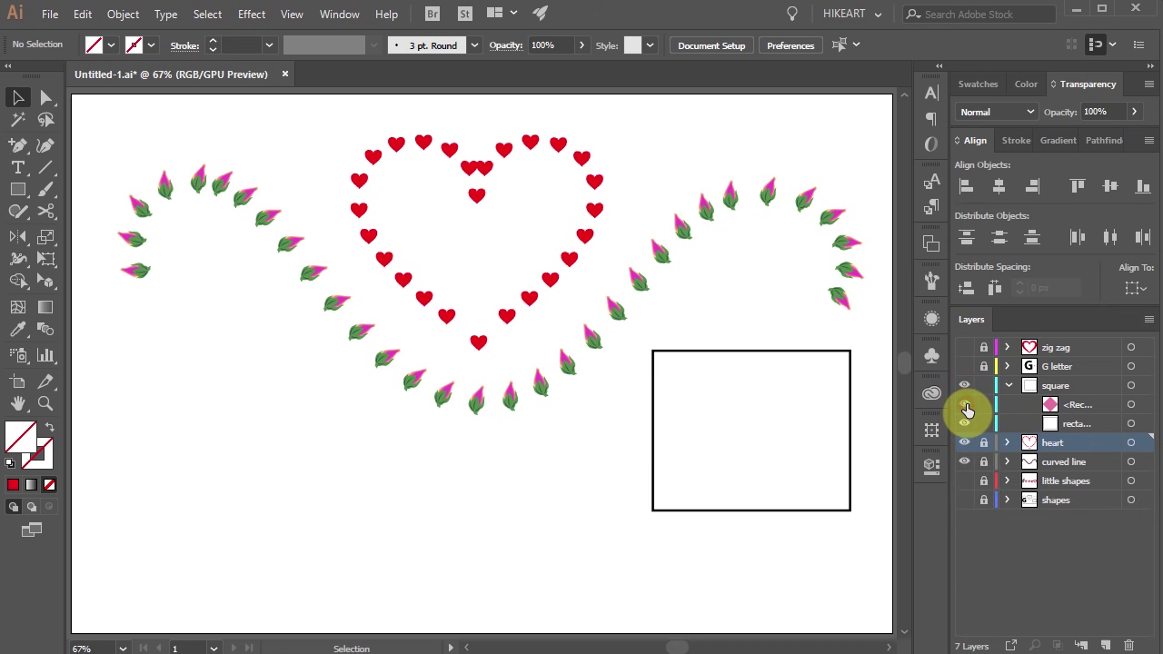
# Step: Move the pink diamond lower left, copy it level to the right, and blend the two
pyautogui.moveTo(616, 424); pyautogui.dragTo(223, 474)
pyautogui.moveTo(222, 474); pyautogui.dragTo(603, 484)
pyautogui.moveTo(490, 514); pyautogui.dragTo(629, 510)
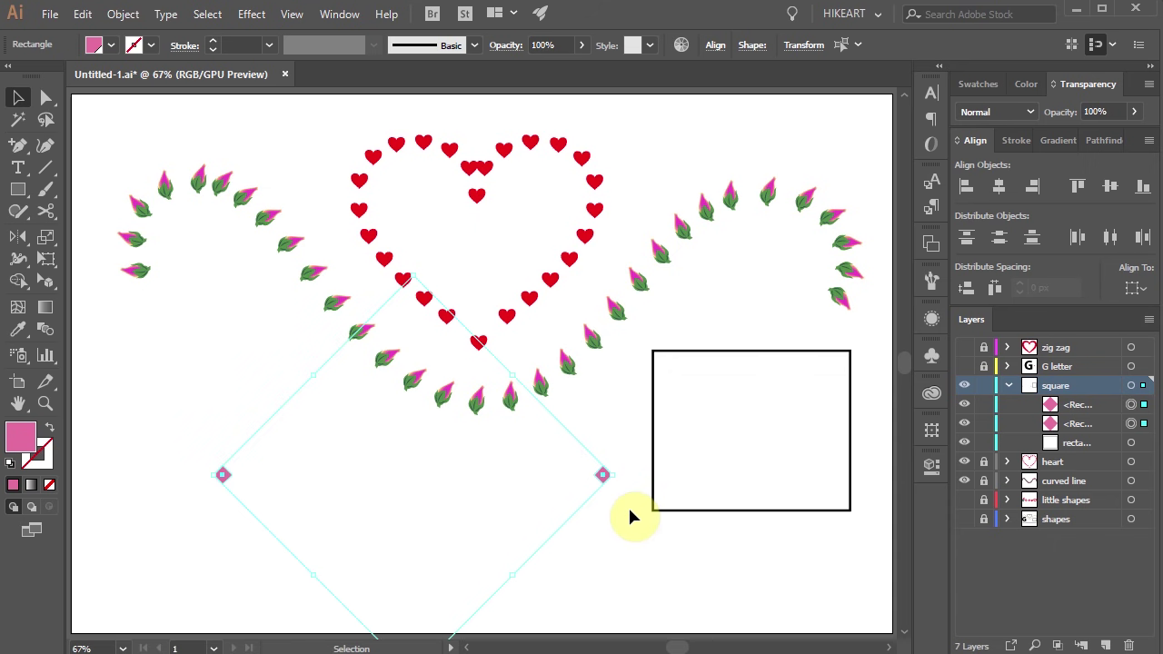
pyautogui.hotkey('ctrl', 'alt', 'b')
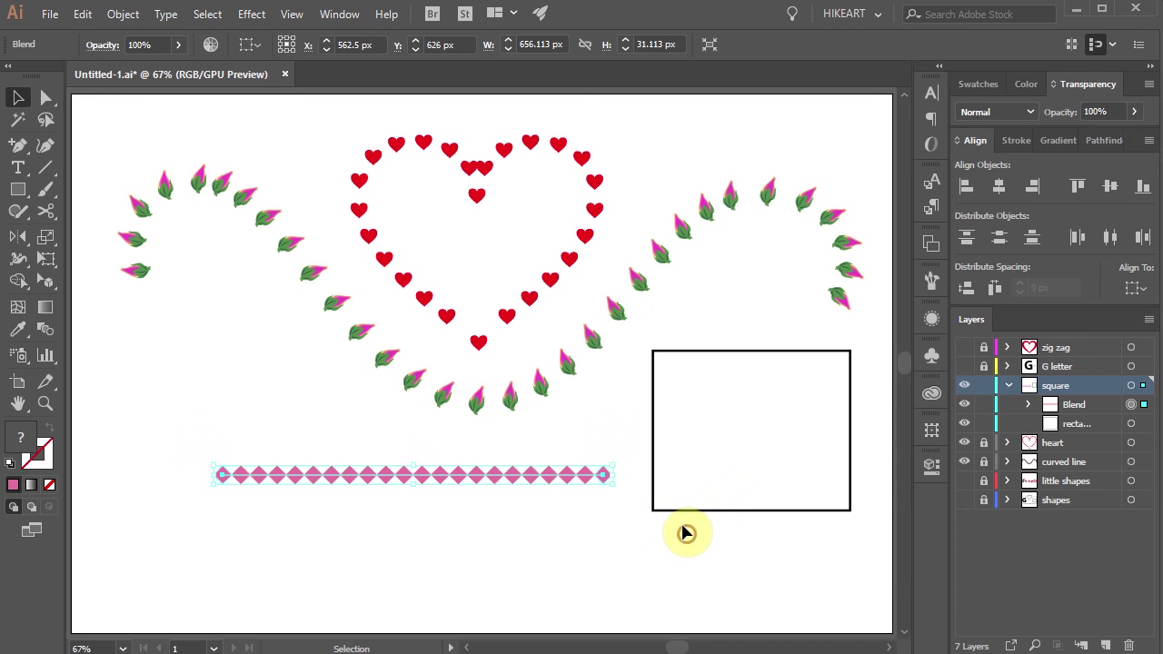
pyautogui.moveTo(685, 534); pyautogui.dragTo(560, 461)
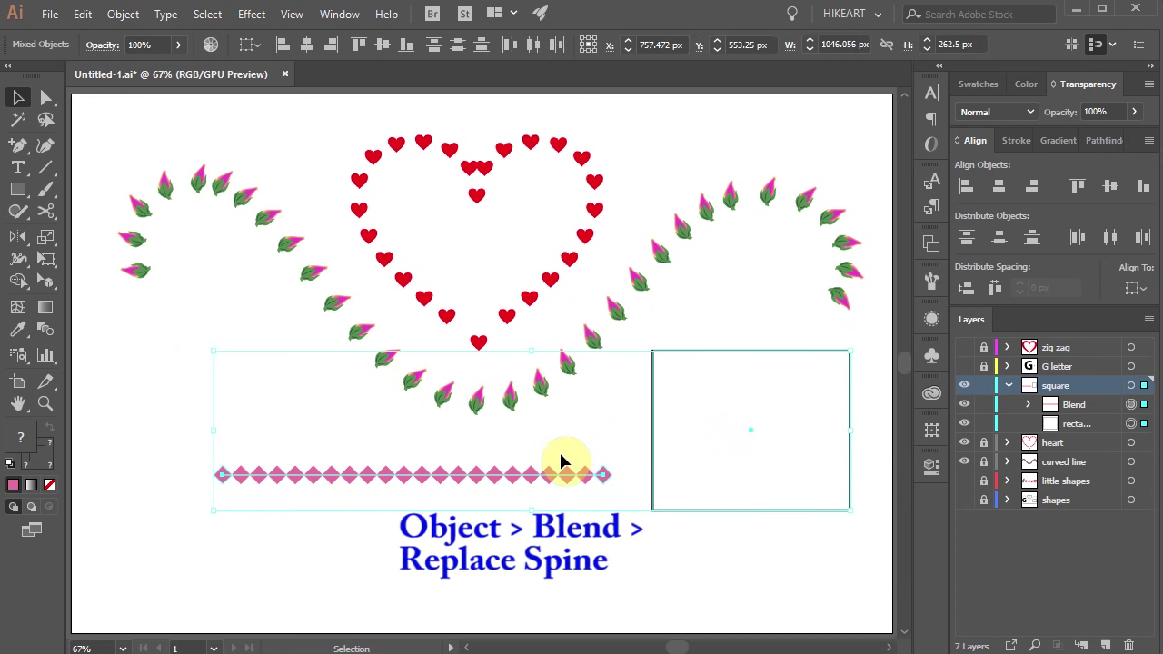
# Step: Replace the diamond blend's spine with the rectangle and cut the rectangle at its lower-left corner
pyautogui.click(124, 17)
pyautogui.moveTo(229, 488)
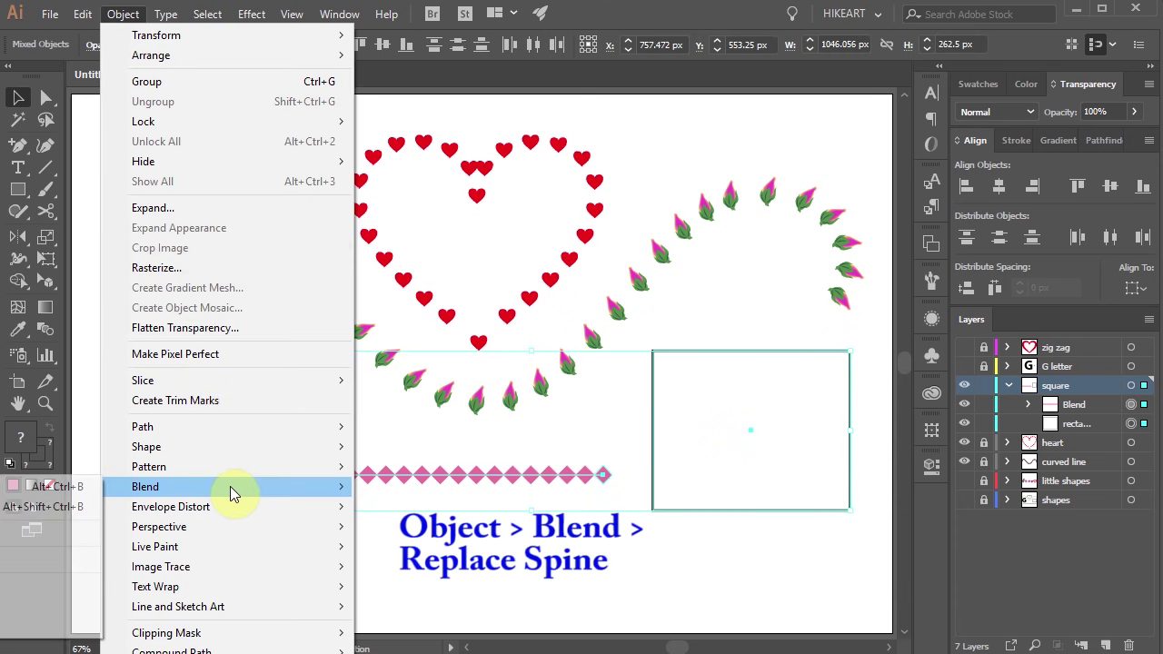
pyautogui.click(71, 586)
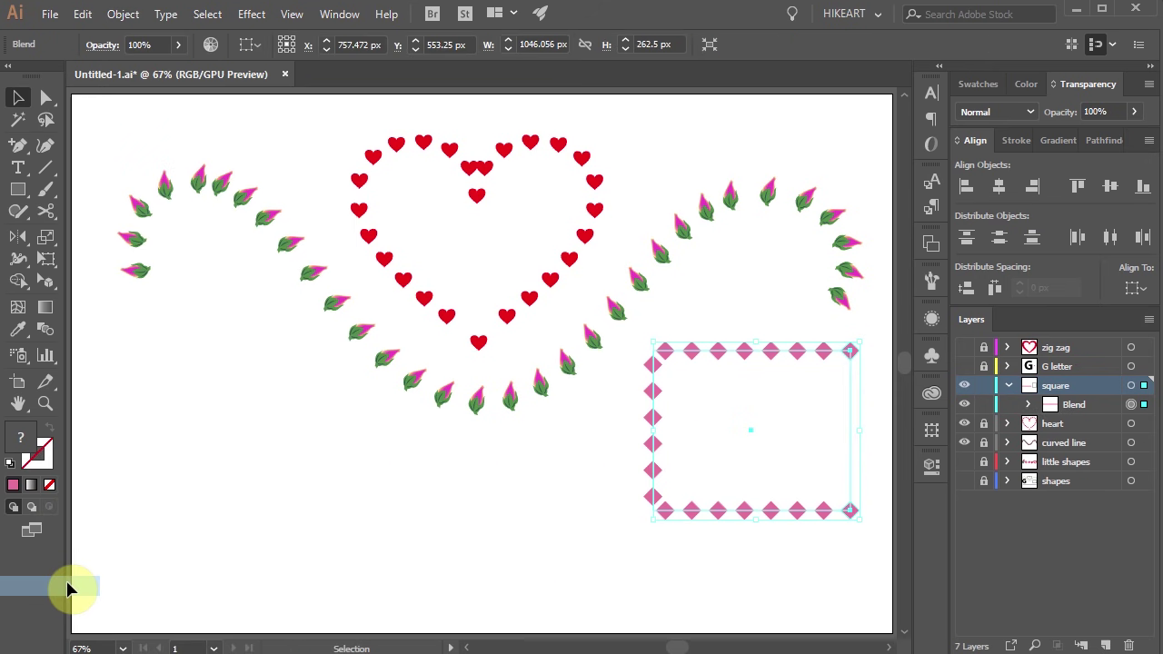
pyautogui.press('c')
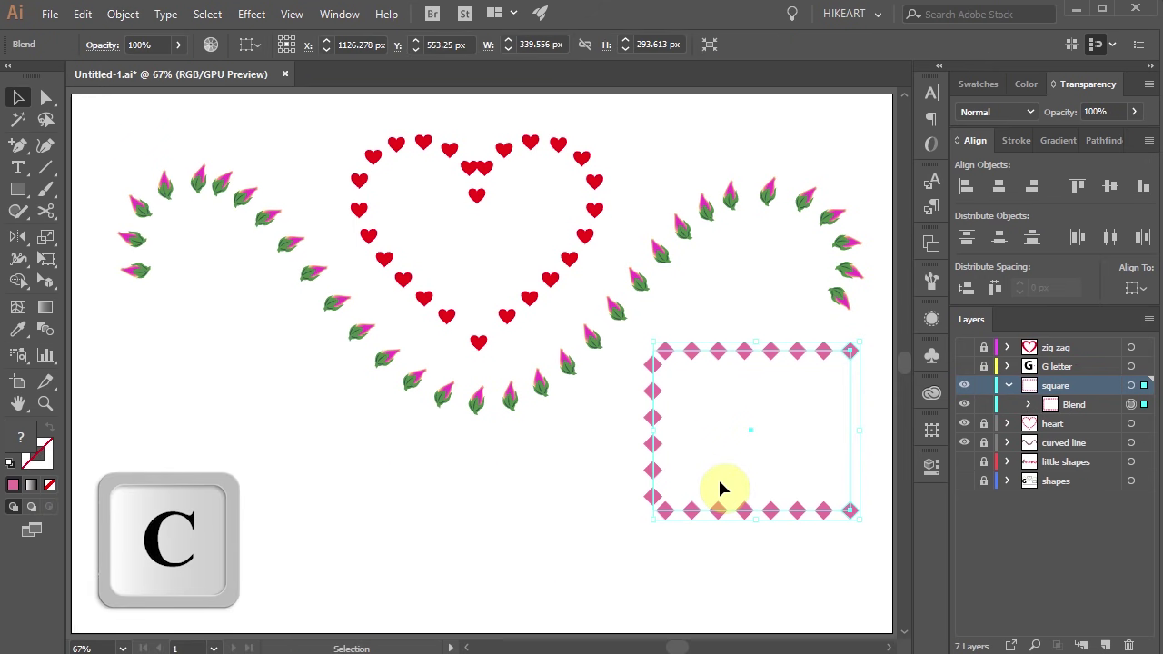
pyautogui.click(652, 508)
# Step: Set the blend to 24 specified steps so diamonds sit evenly around the rectangle
pyautogui.press('w')
pyautogui.doubleClick(45, 329)
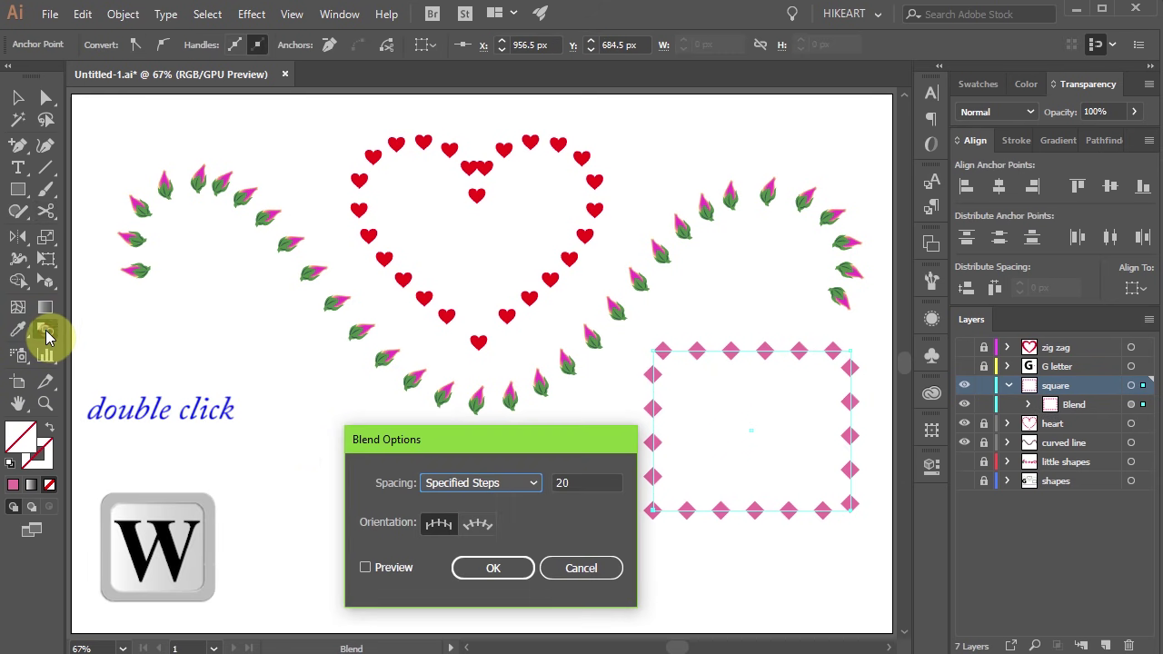
pyautogui.moveTo(584, 482); pyautogui.dragTo(545, 482)
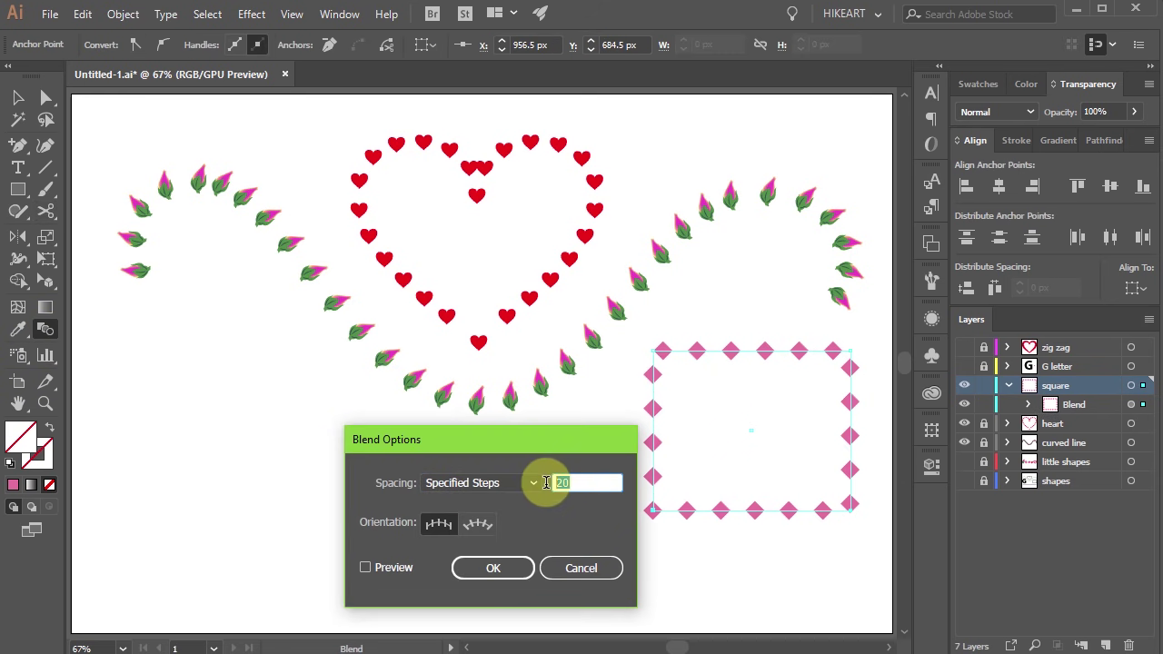
pyautogui.press('Up')
pyautogui.press('Up')
pyautogui.press('Up')
pyautogui.press('Down')
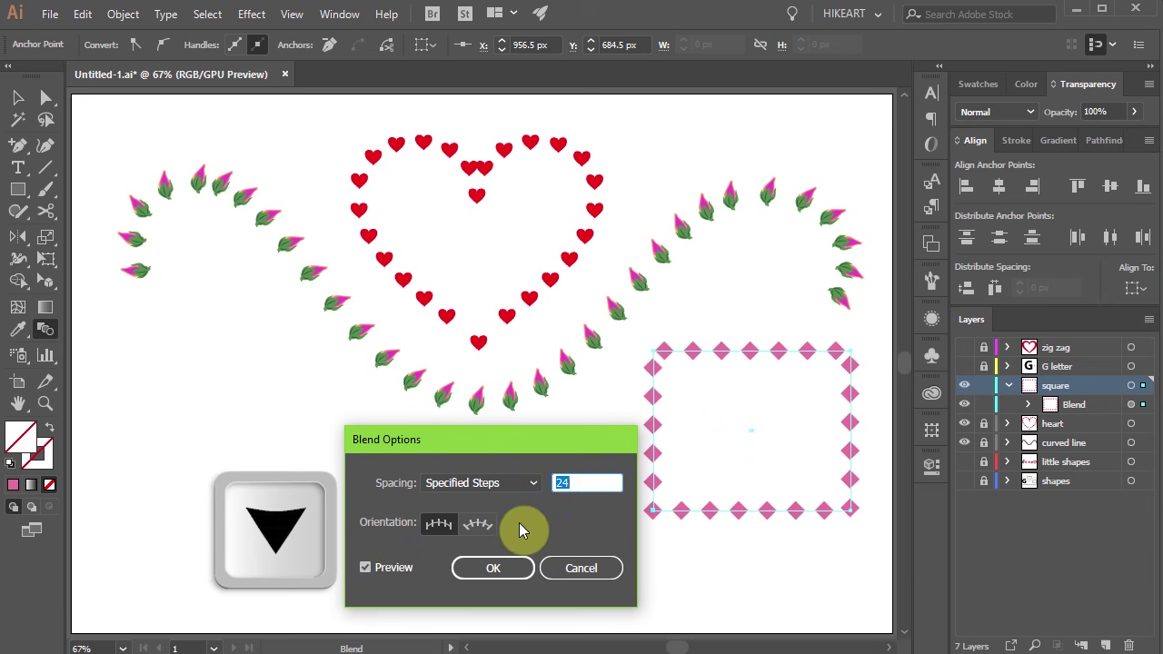
pyautogui.press('Down')
# Step: Confirm the 24-step blend spacing for the diamonds
pyautogui.click(507, 566)
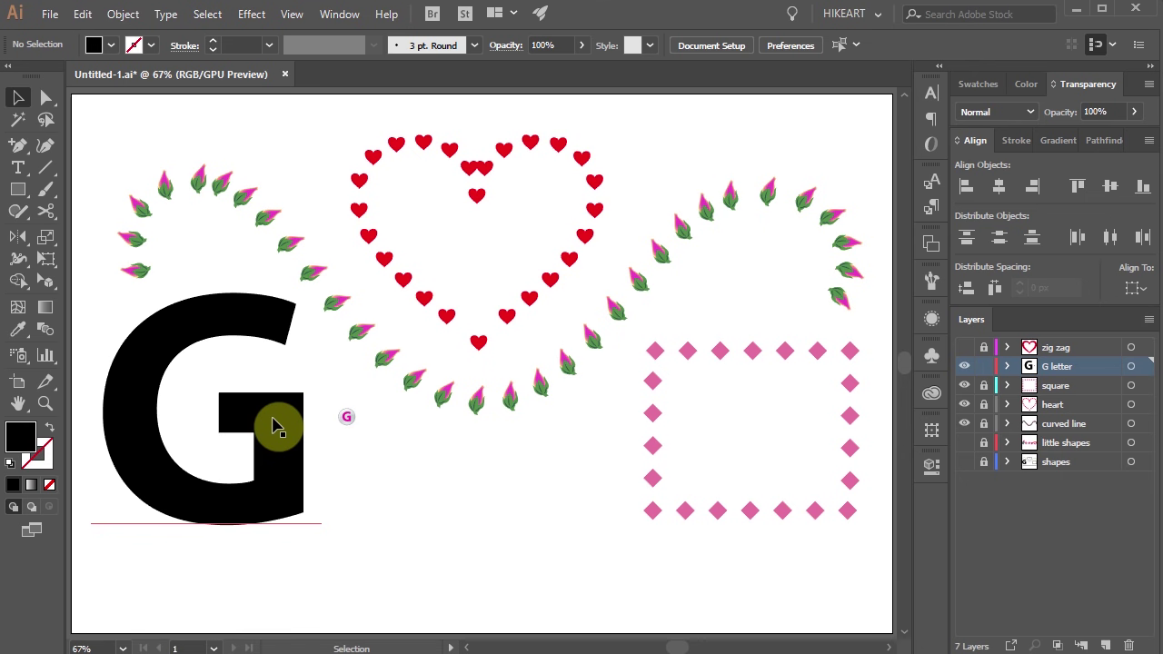
pyautogui.hotkey('shift', 'x')
pyautogui.click(342, 422)
# Step: Convert the large black G text into outlines
pyautogui.click(272, 419)
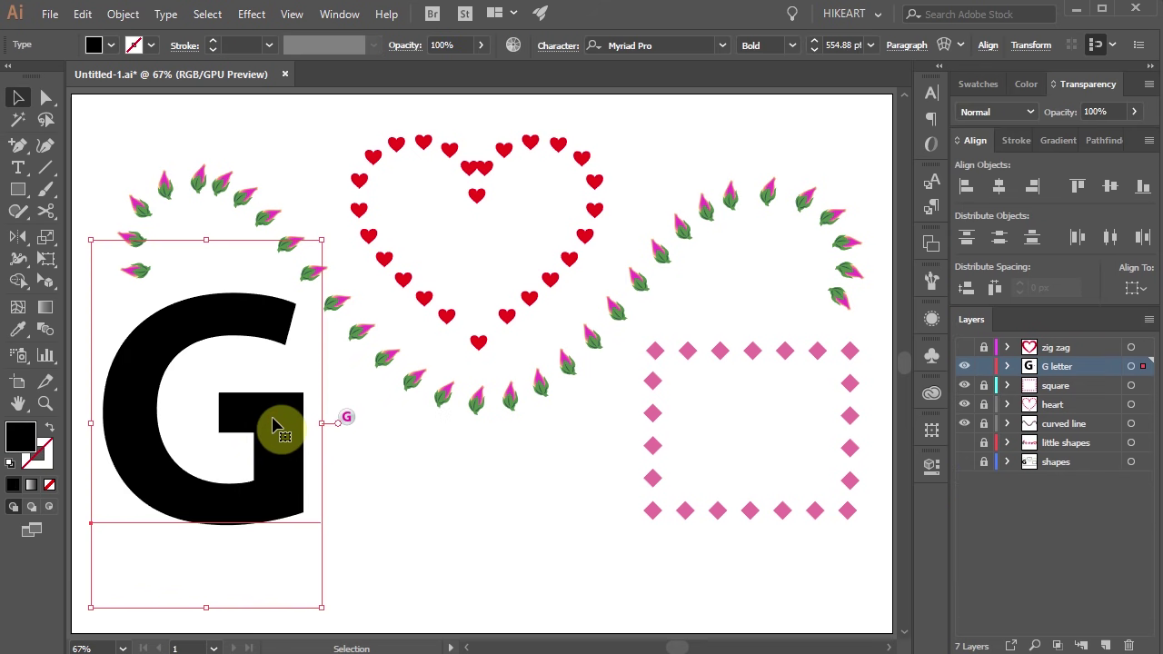
pyautogui.rightClick(275, 426)
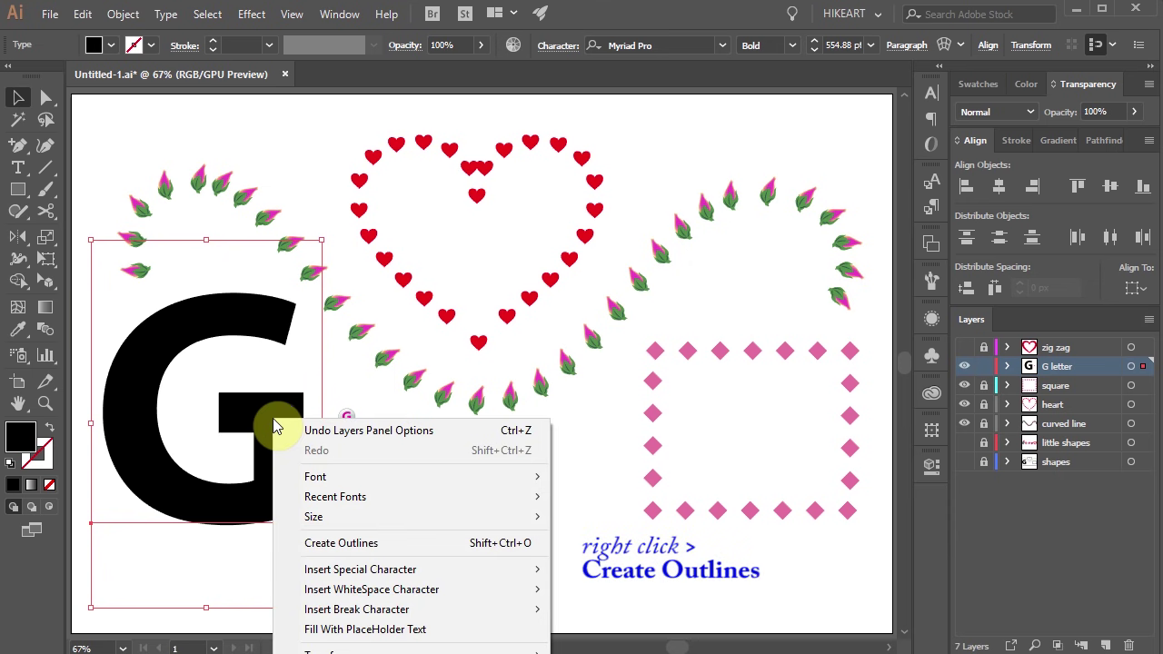
pyautogui.click(353, 545)
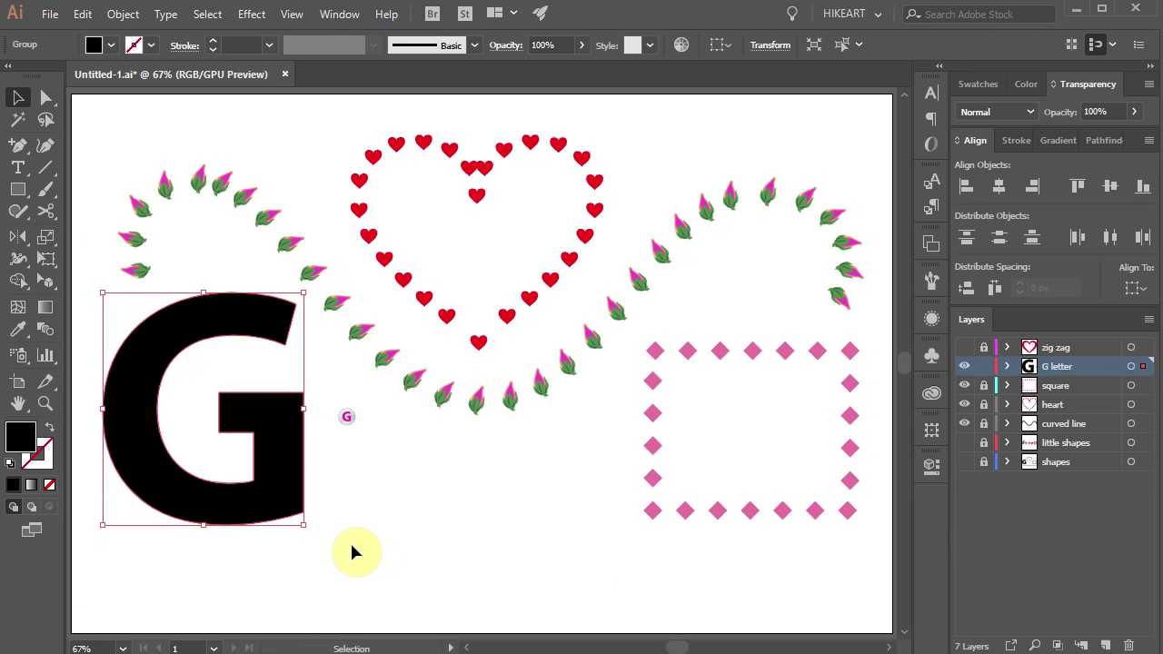
# Step: Make the G a thin stroked outline, cut it at the crossbar, and delete the inner contour
pyautogui.click(50, 428)
pyautogui.click(45, 450)
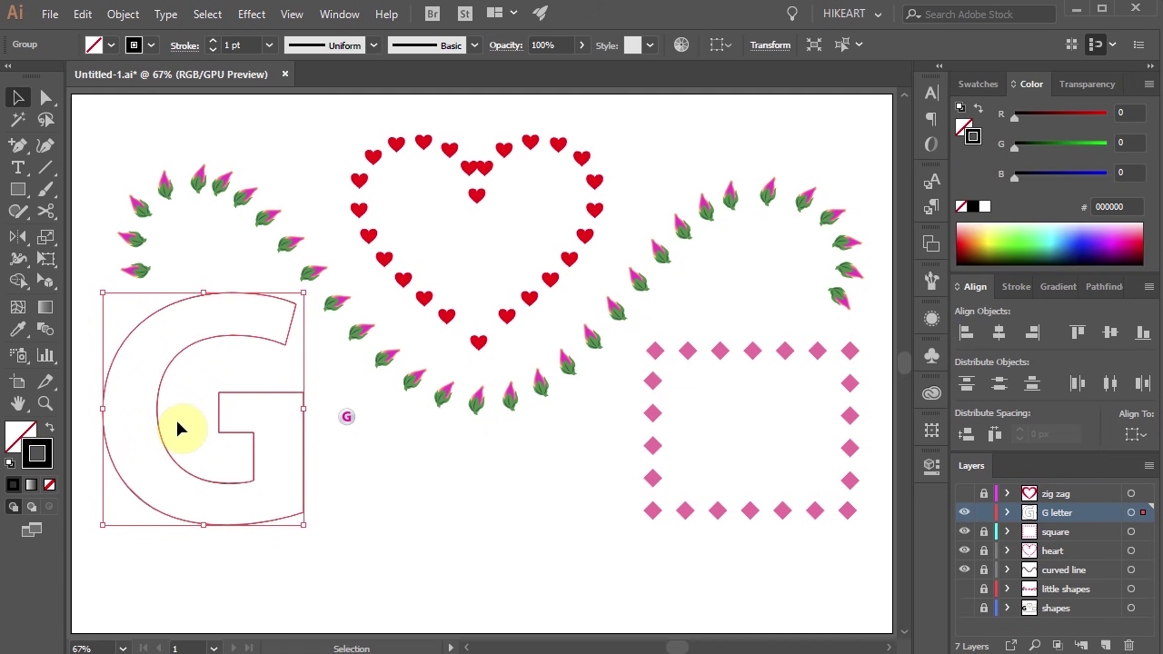
pyautogui.press('c')
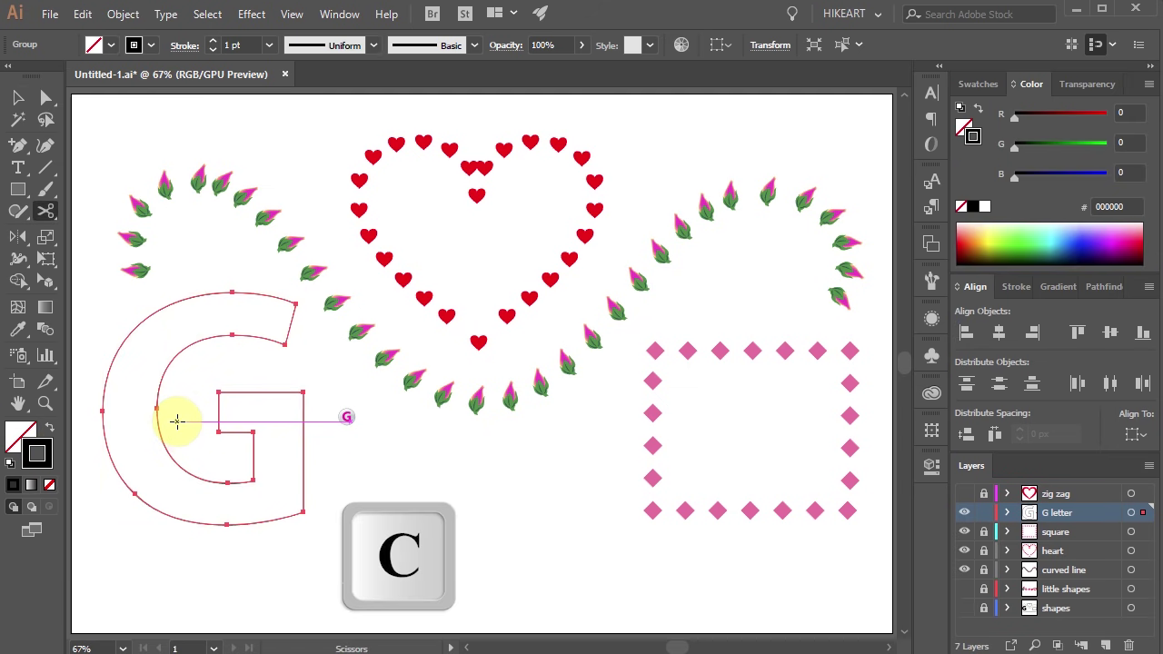
pyautogui.click(219, 393)
pyautogui.click(299, 306)
pyautogui.press('a')
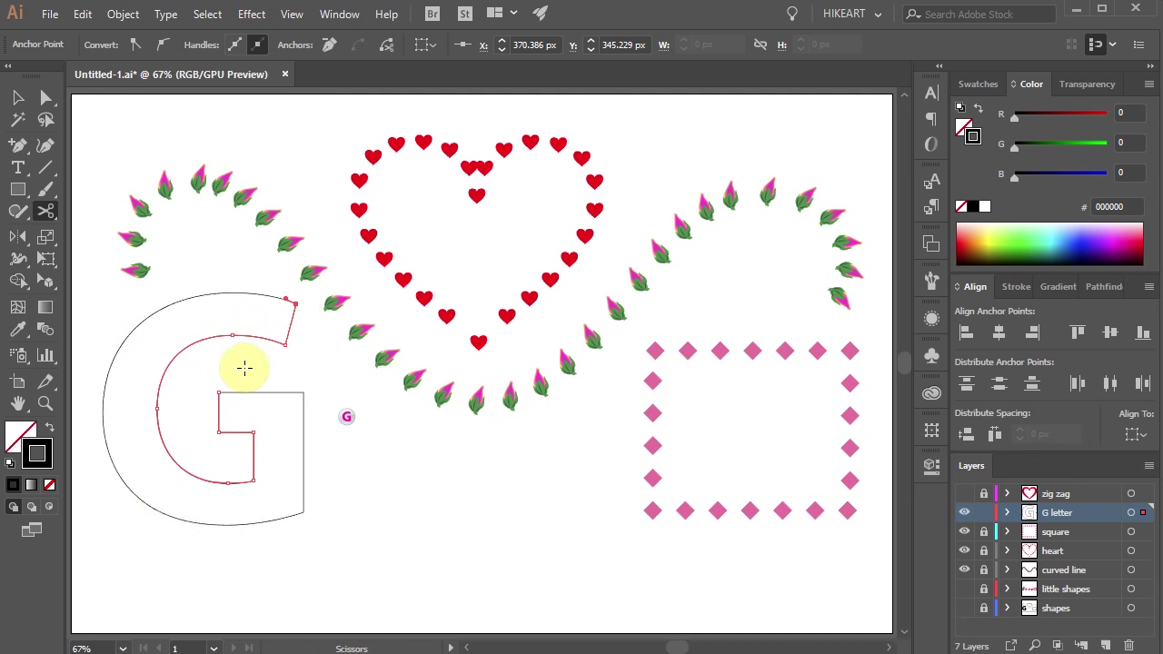
pyautogui.press('Delete')
pyautogui.press('Delete')
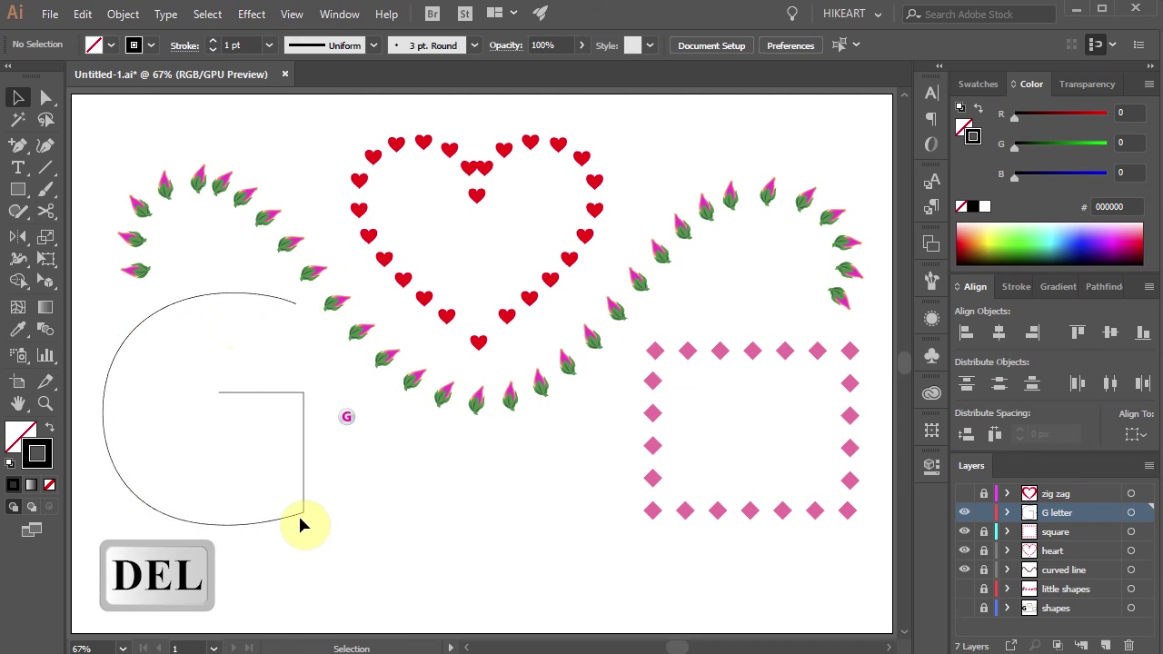
# Step: Copy the small G to the right and blend the two copies into a straight row
pyautogui.press('v')
pyautogui.click(351, 427)
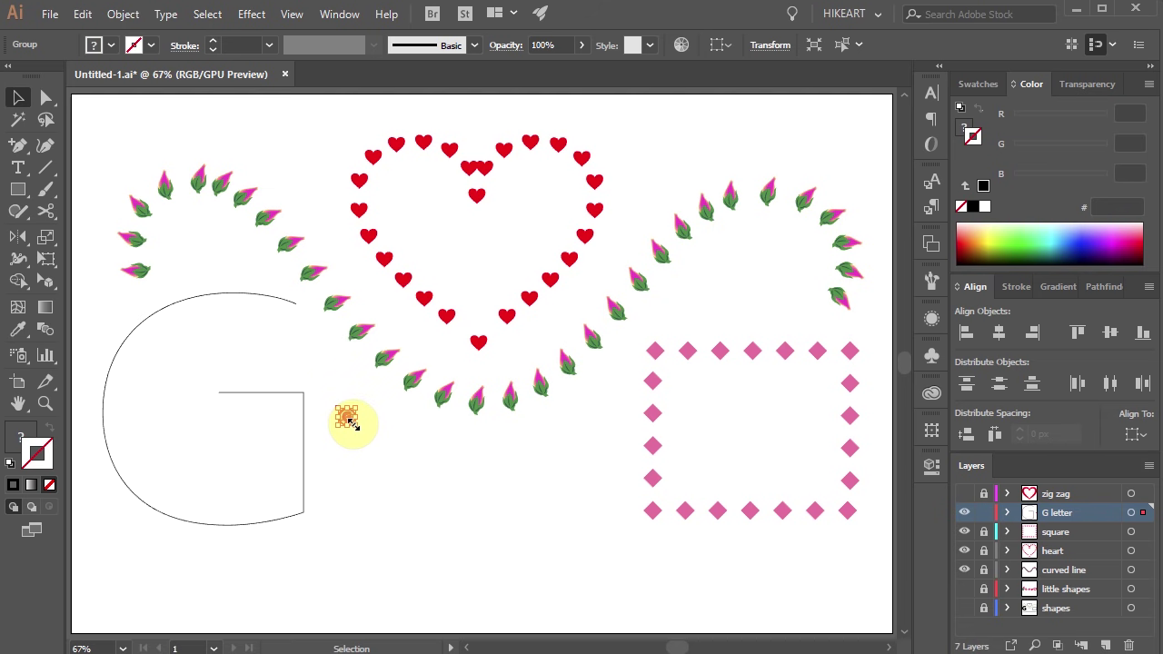
pyautogui.moveTo(351, 423); pyautogui.dragTo(627, 589)
pyautogui.moveTo(135, 551); pyautogui.dragTo(651, 592)
pyautogui.hotkey('ctrl', 'alt', 'b')
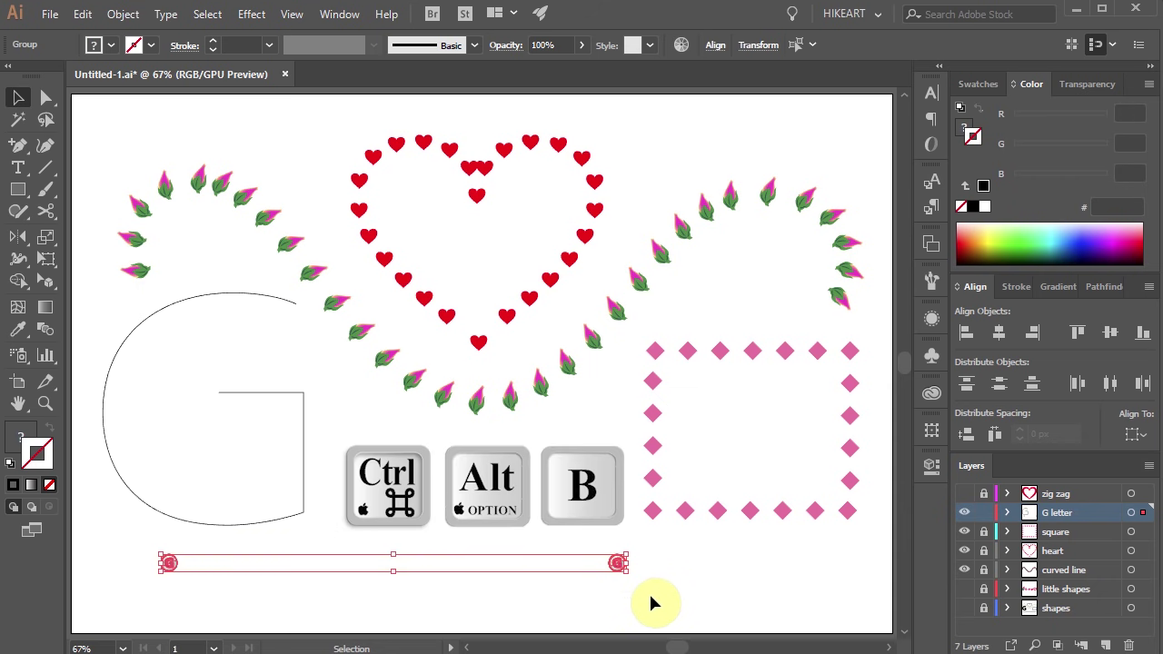
pyautogui.click(649, 603)
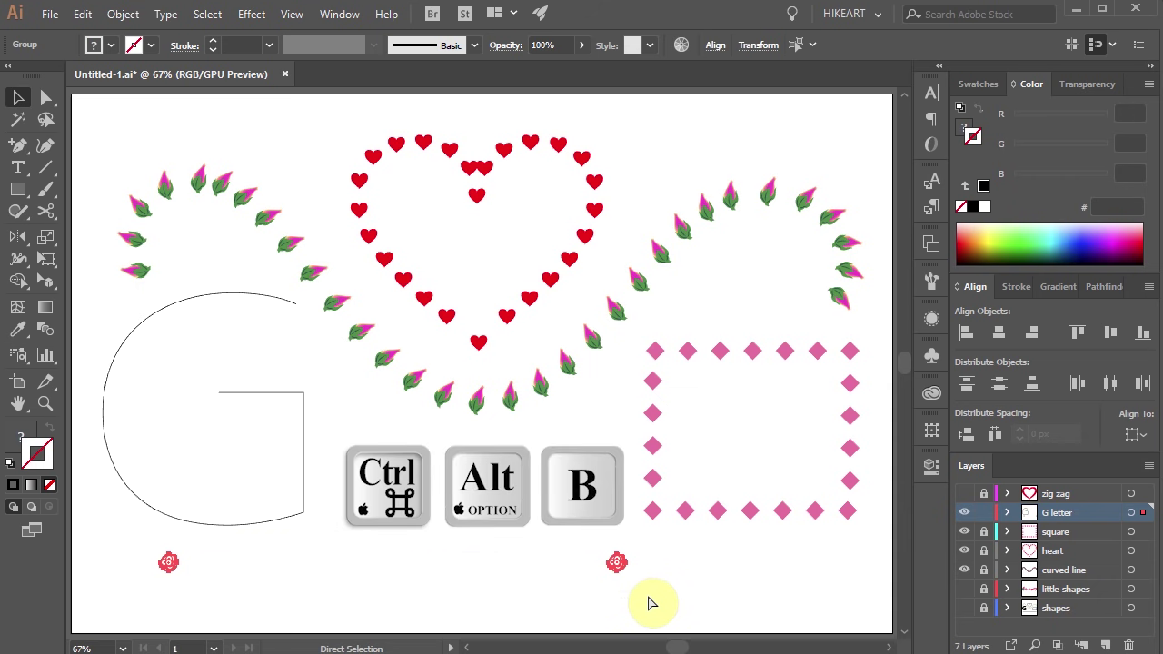
pyautogui.click(389, 605)
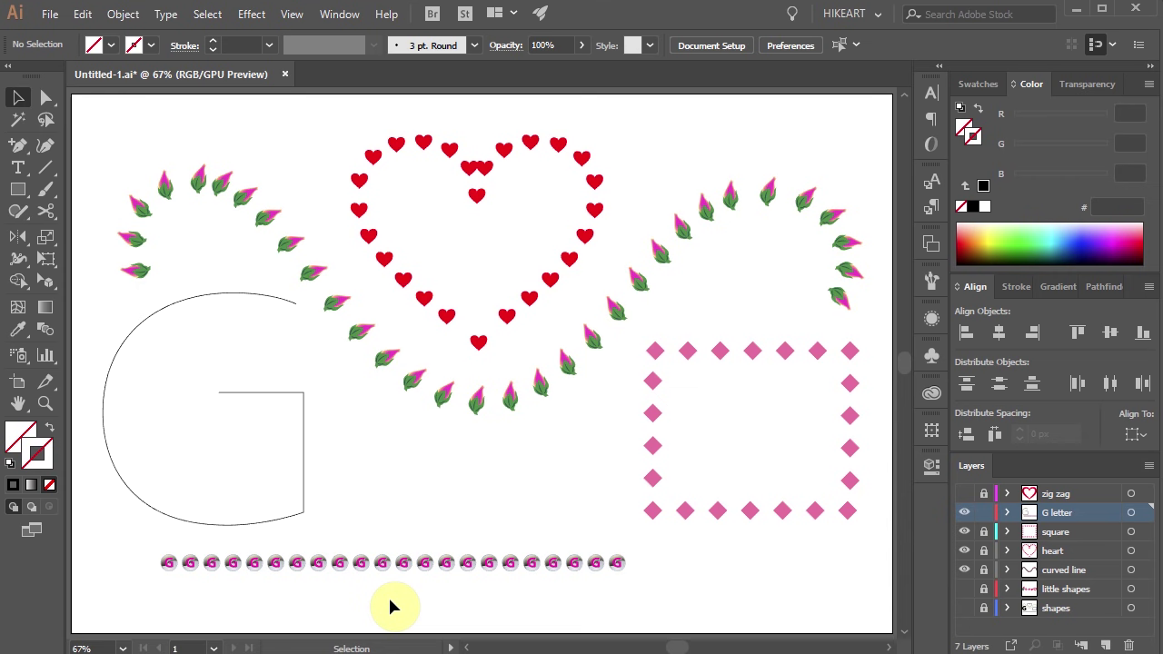
# Step: Release the open G outline from its compound path with Object > Compound Path > Release
pyautogui.click(305, 458)
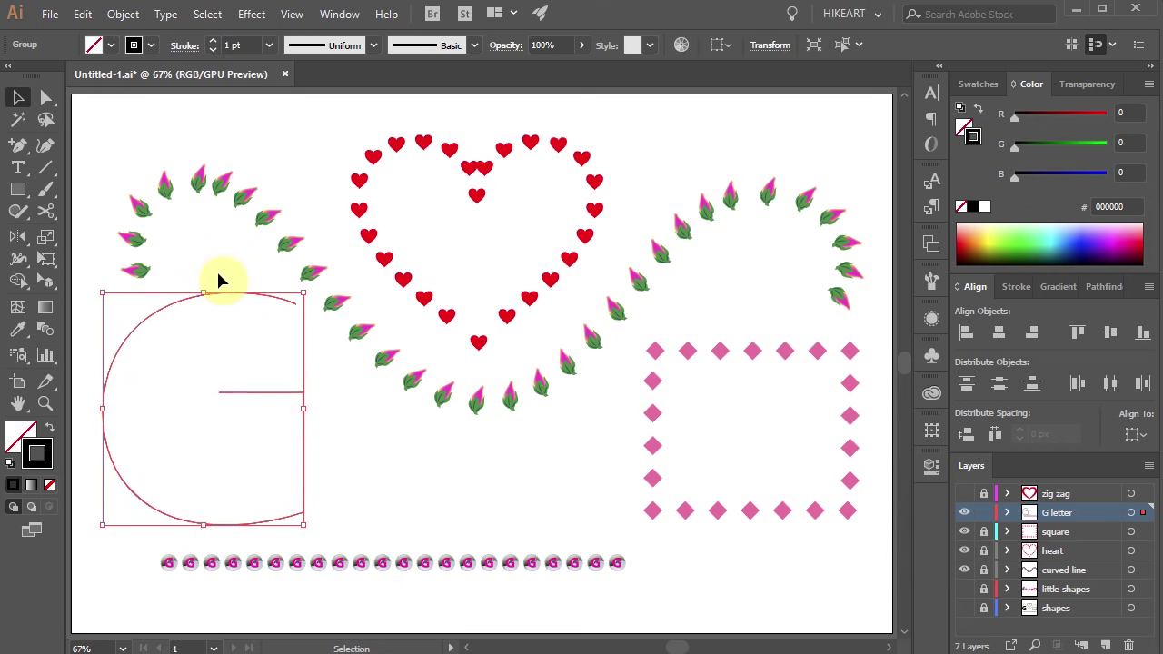
pyautogui.click(123, 14)
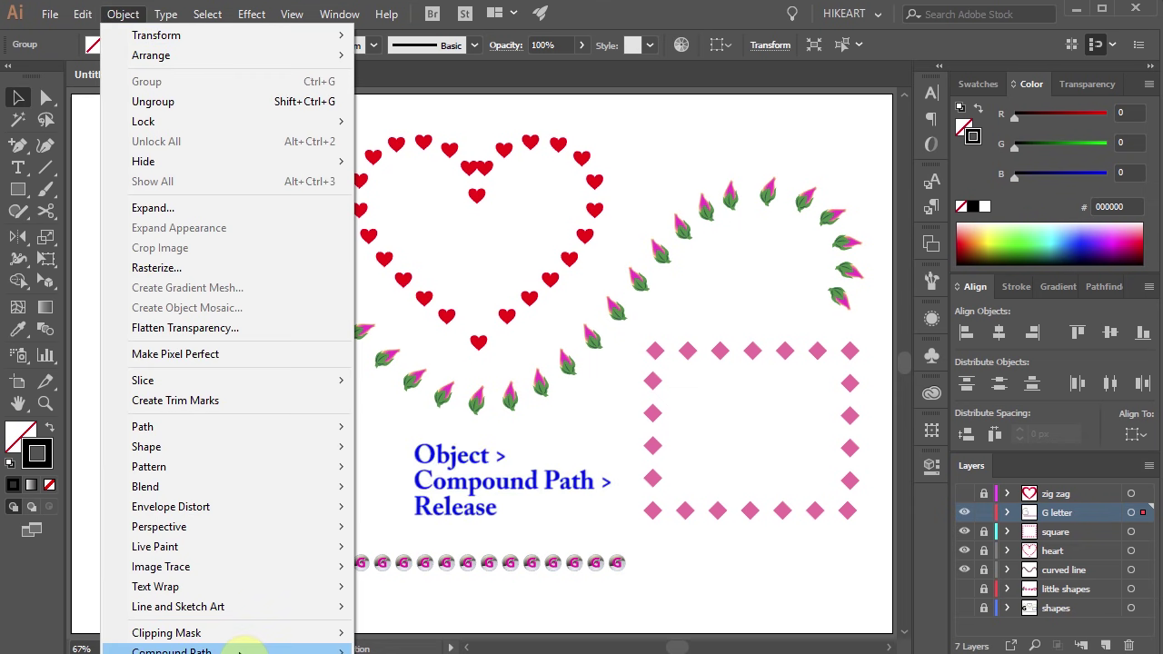
pyautogui.moveTo(234, 650)
pyautogui.click(73, 650)
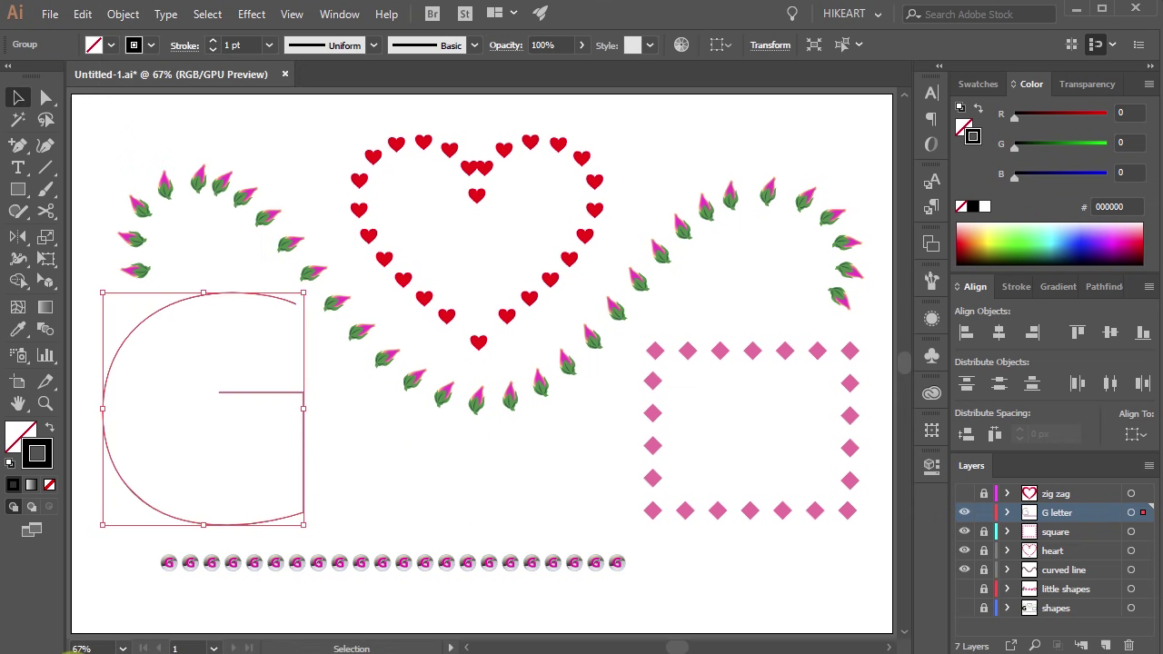
# Step: Replace the small-G blend's spine with the open G letter path
pyautogui.moveTo(194, 502); pyautogui.dragTo(194, 502)
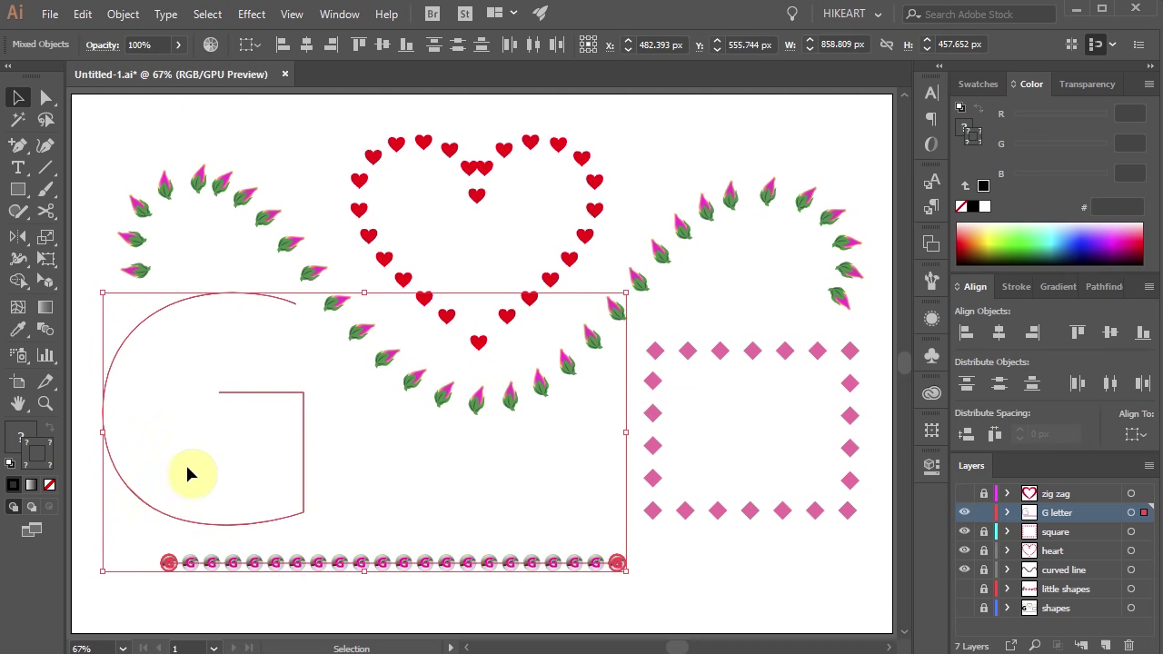
pyautogui.click(122, 14)
pyautogui.moveTo(242, 493)
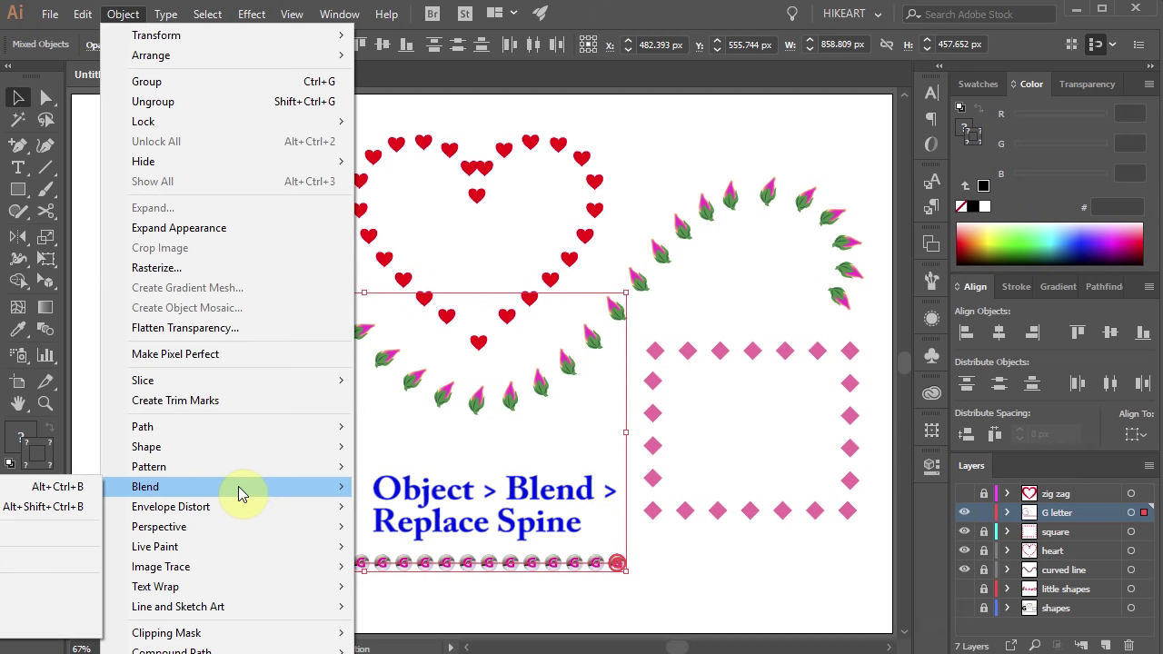
pyautogui.click(78, 591)
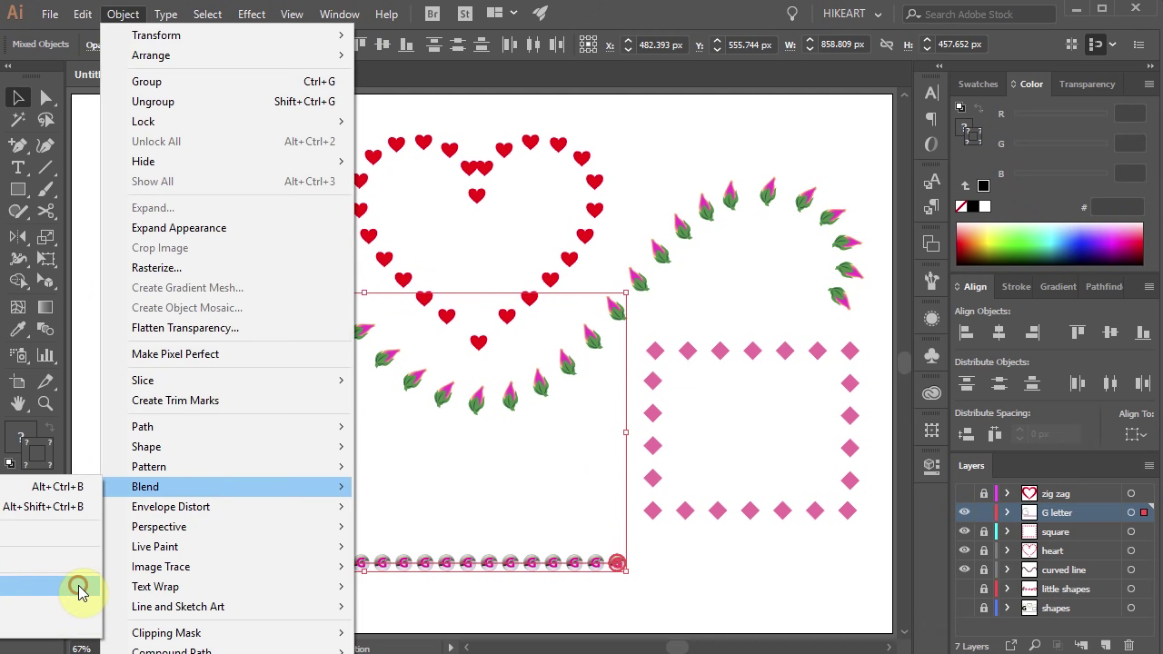
pyautogui.click(372, 487)
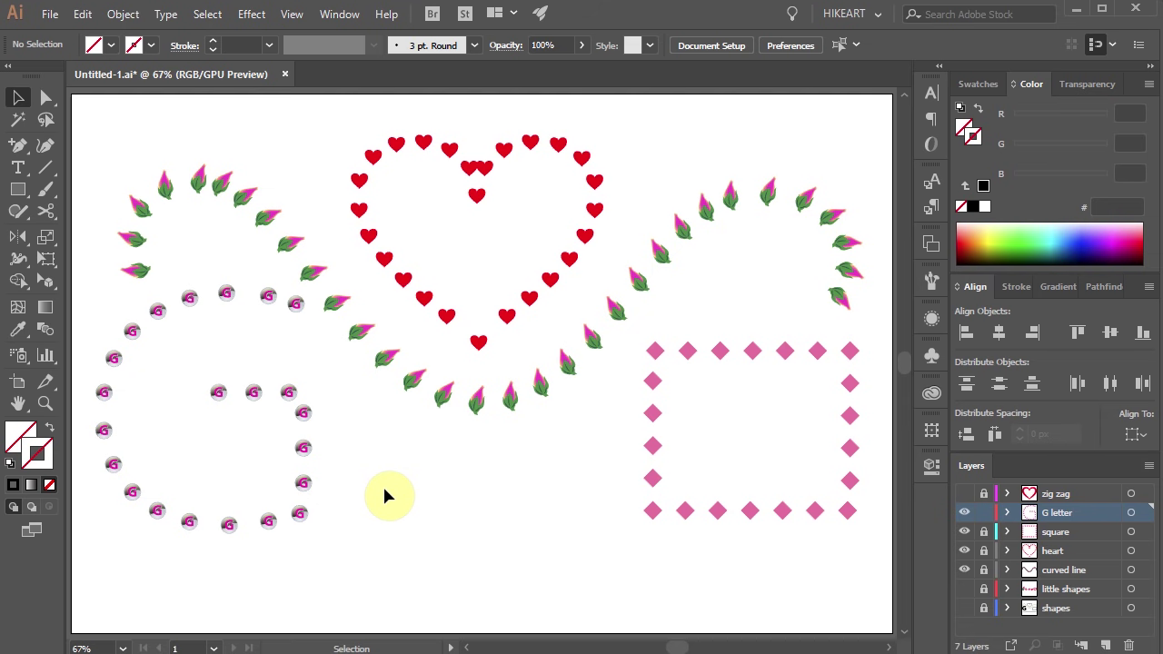
# Step: Expand the G-letter blend into separate G objects
pyautogui.click(304, 428)
pyautogui.click(122, 14)
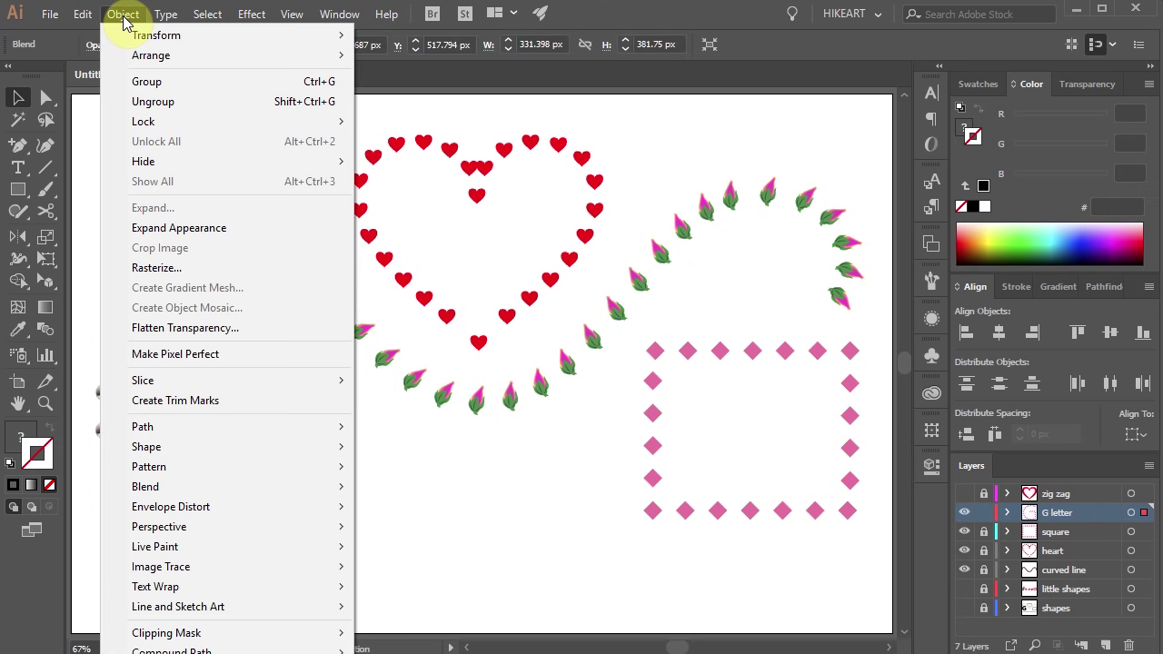
pyautogui.click(187, 228)
pyautogui.hotkey('ctrl', 'shift', 'a')
pyautogui.press('z')
pyautogui.moveTo(78, 243); pyautogui.dragTo(388, 573)
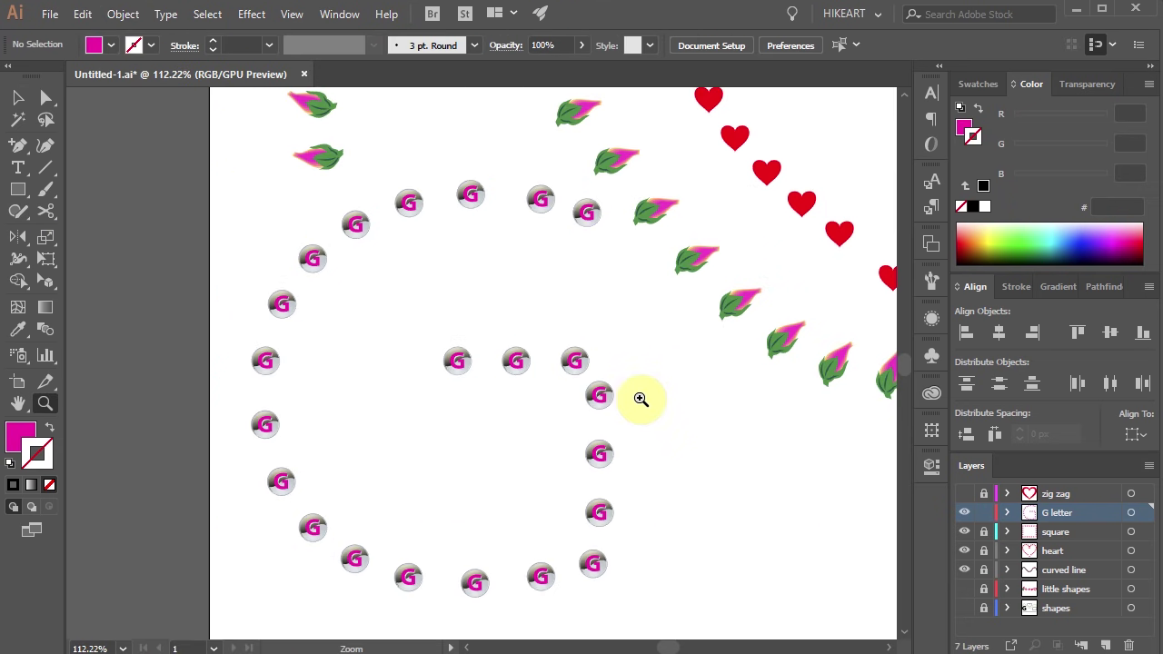
pyautogui.press('a')
pyautogui.click(576, 369)
pyautogui.click(123, 17)
pyautogui.click(204, 211)
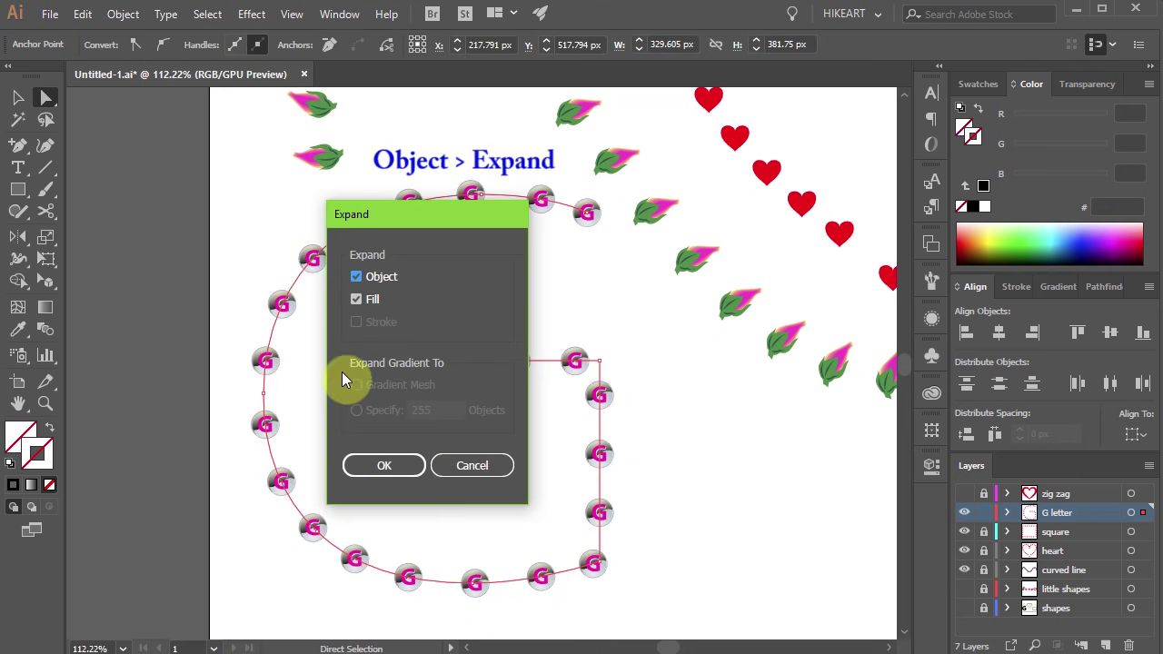
pyautogui.click(402, 467)
pyautogui.click(656, 505)
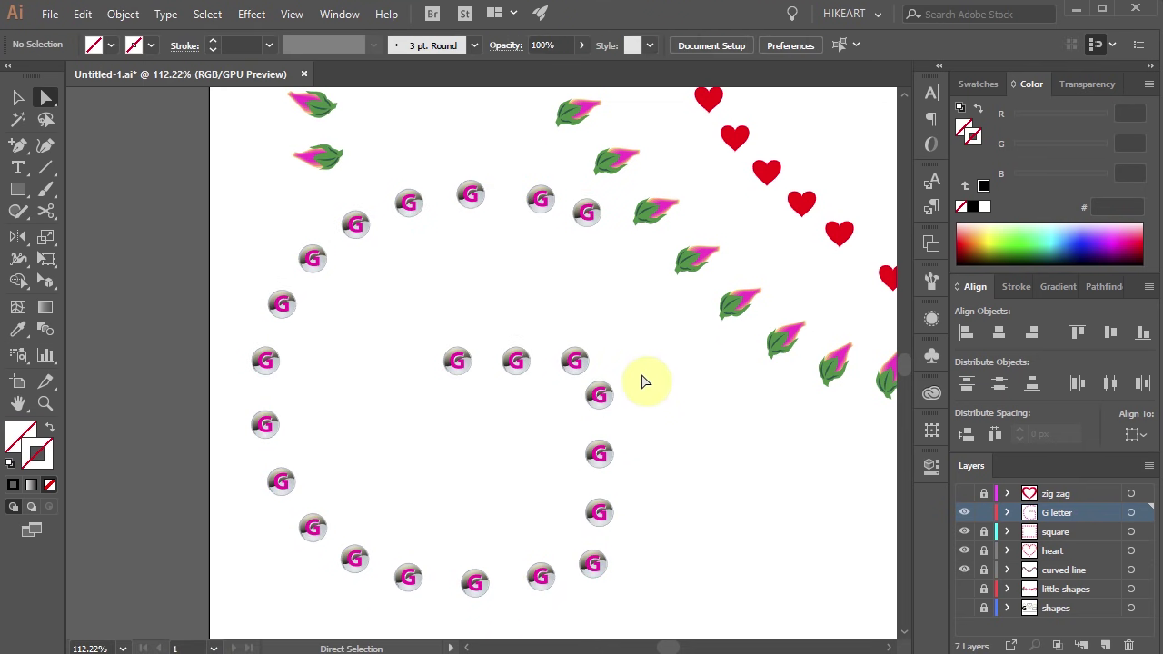
# Step: Distribute the three inner-row Gs horizontally and four right-column Gs vertically; show the zig zag layer
pyautogui.moveTo(554, 336); pyautogui.dragTo(600, 395)
pyautogui.hotkey('shift', 'Right')
pyautogui.hotkey('shift', 'Right')
pyautogui.moveTo(428, 316); pyautogui.dragTo(623, 384)
pyautogui.click(995, 434)
pyautogui.moveTo(576, 332); pyautogui.dragTo(636, 537)
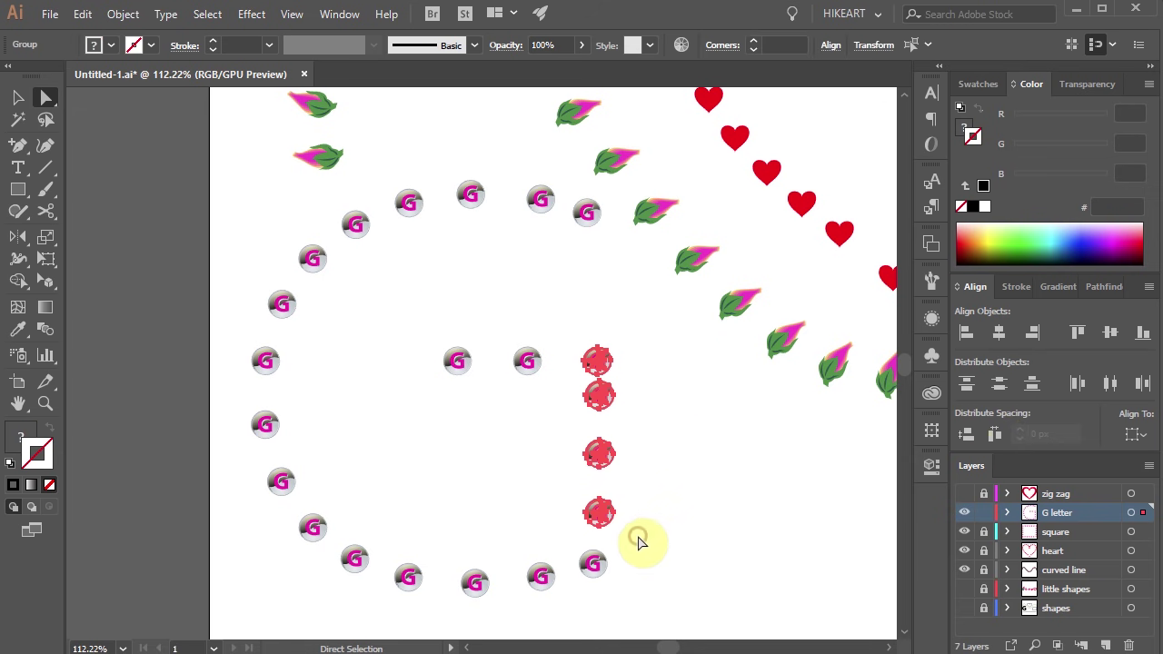
pyautogui.click(966, 435)
pyautogui.click(778, 530)
pyautogui.hotkey('ctrl', '0')
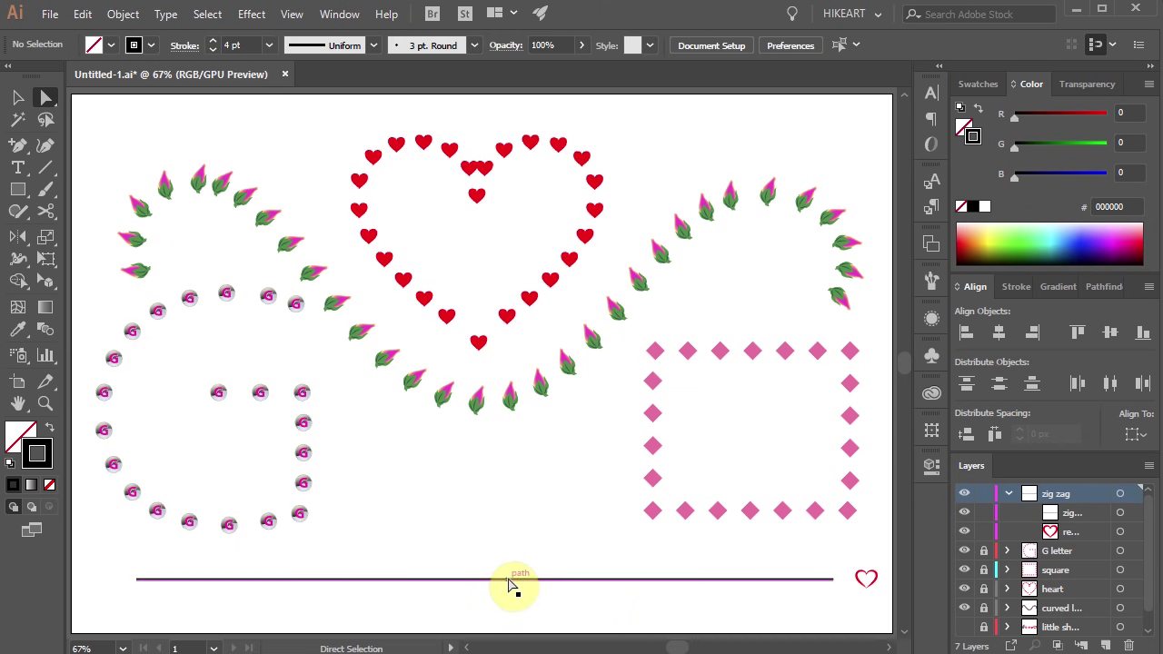
# Step: Apply a Zig Zag of size 40 px with 20 ridges to the bottom line and expand it
pyautogui.moveTo(413, 546); pyautogui.dragTo(486, 590)
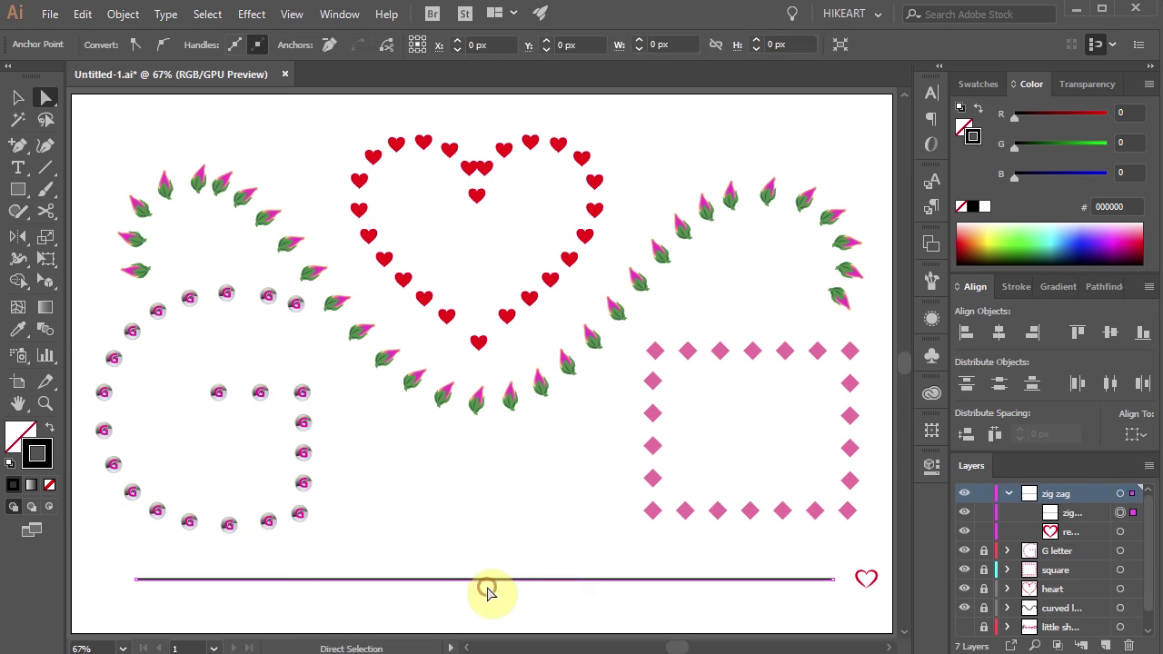
pyautogui.click(252, 14)
pyautogui.moveTo(309, 165)
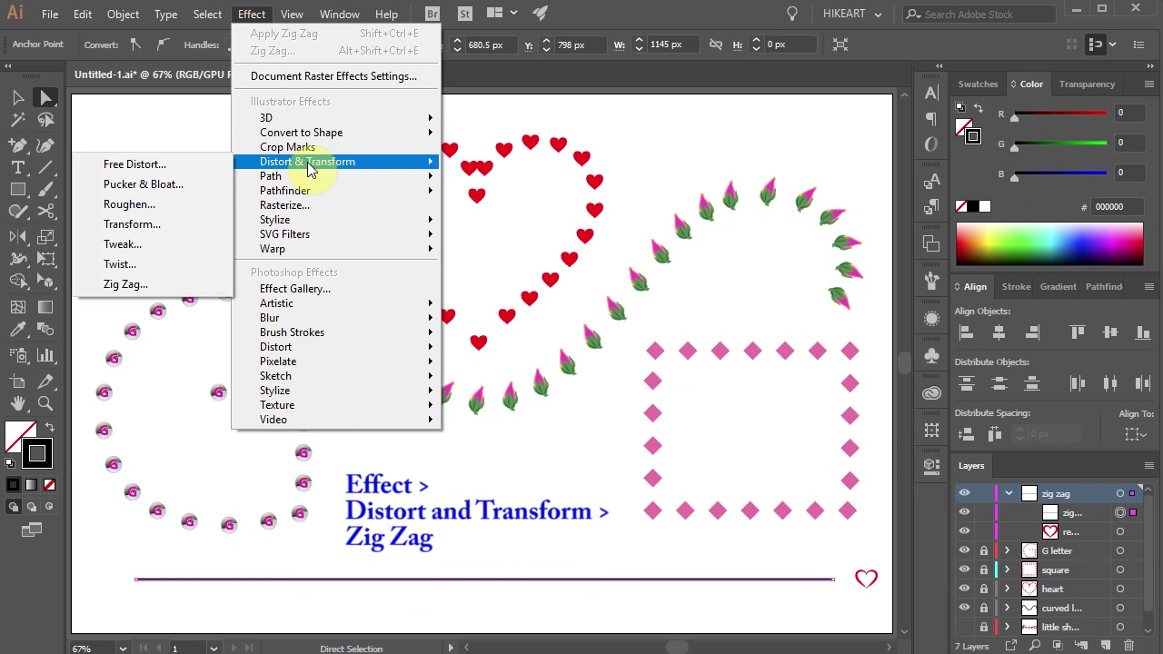
pyautogui.click(159, 285)
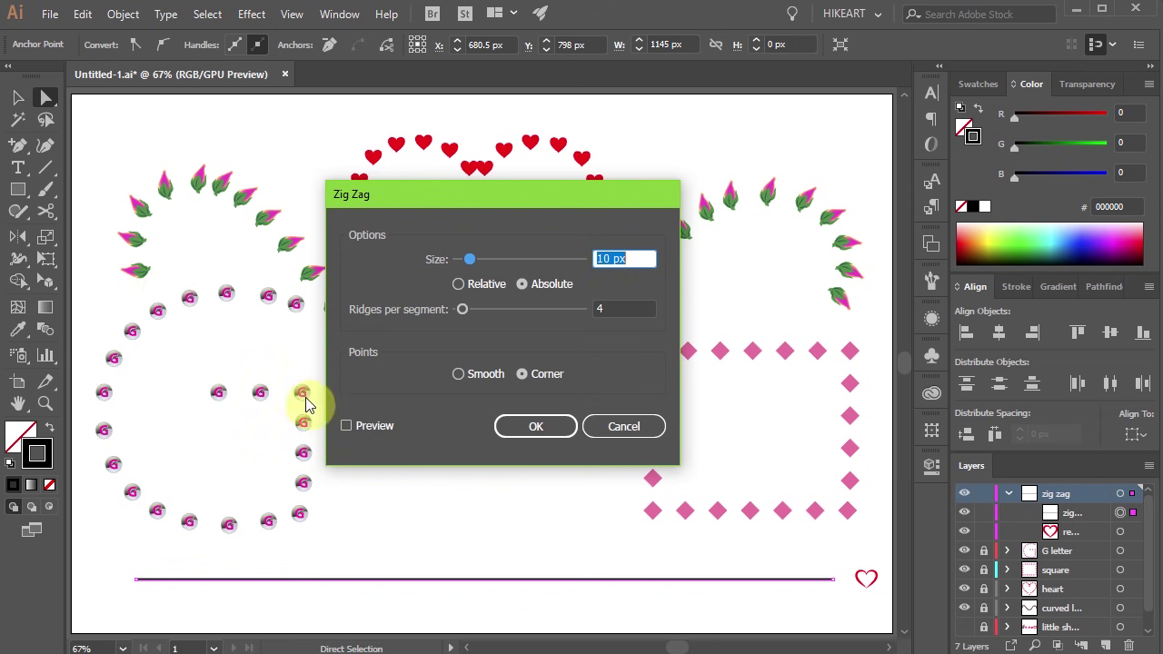
pyautogui.click(346, 426)
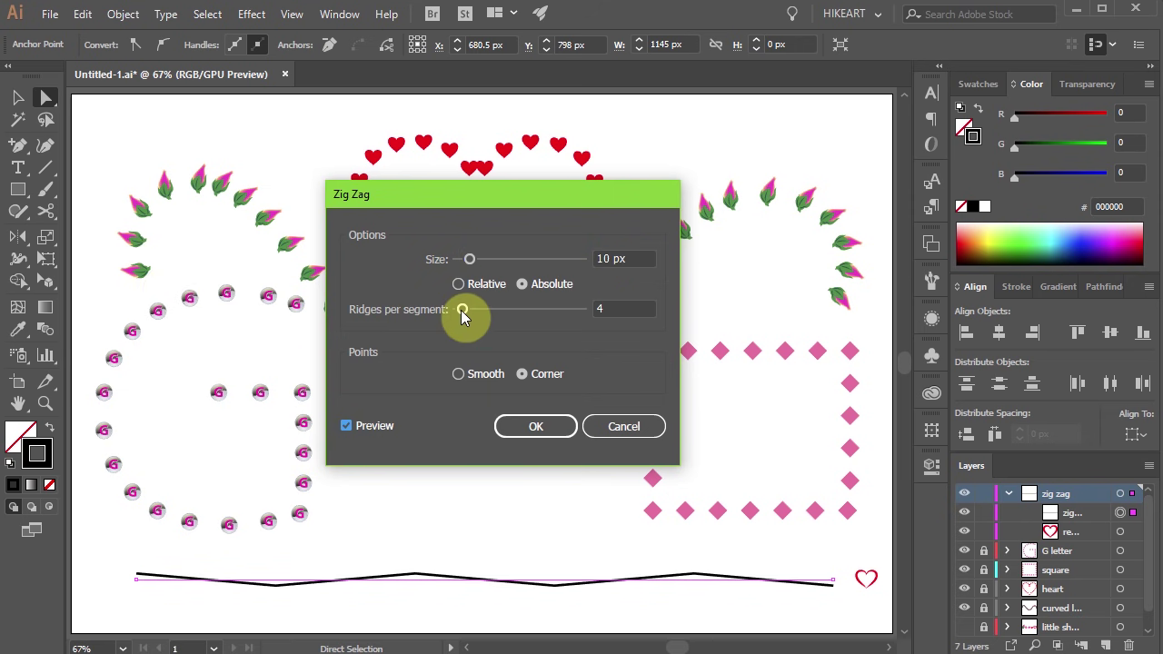
pyautogui.moveTo(461, 309); pyautogui.dragTo(481, 318)
pyautogui.moveTo(471, 259); pyautogui.dragTo(511, 264)
pyautogui.click(541, 427)
pyautogui.click(122, 14)
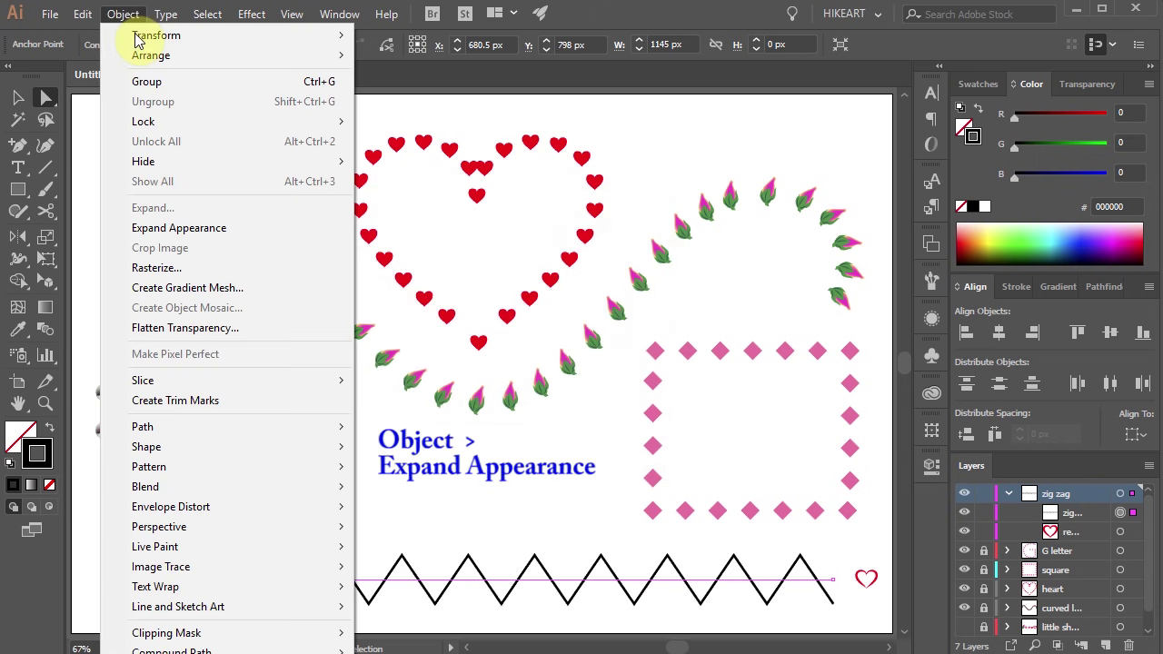
pyautogui.click(184, 228)
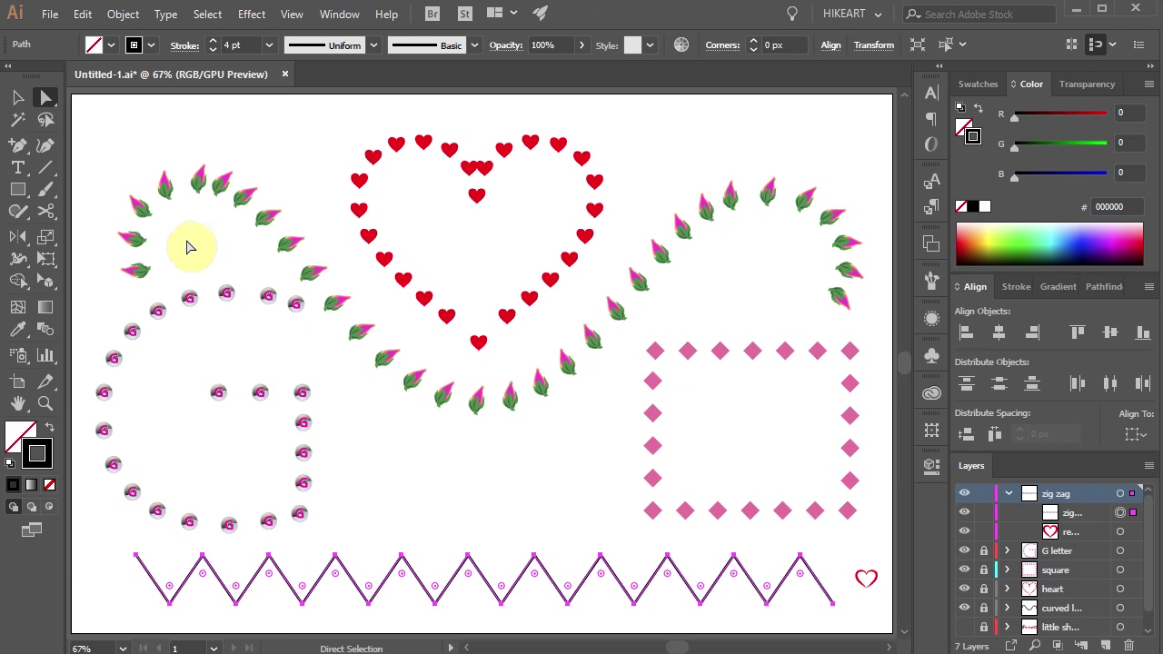
# Step: Move the heart symbol to the top-left and blend it with the other top heart into a row
pyautogui.click(436, 568)
pyautogui.press('v')
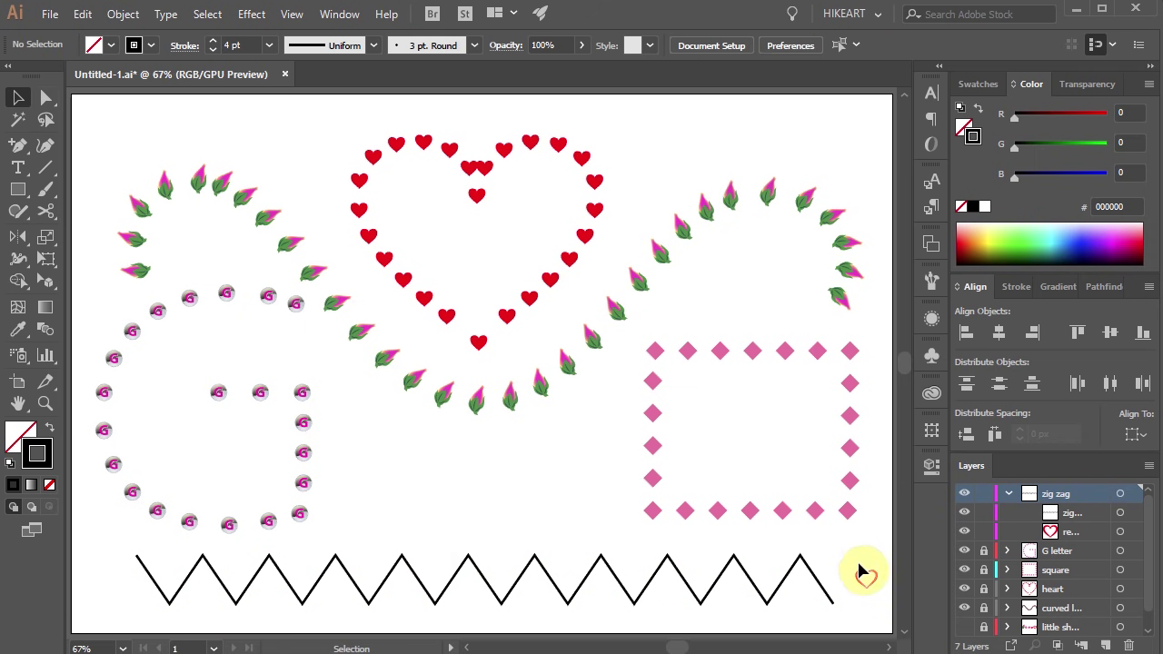
pyautogui.click(869, 581)
pyautogui.moveTo(863, 576); pyautogui.dragTo(740, 116)
pyautogui.moveTo(123, 92); pyautogui.dragTo(762, 121)
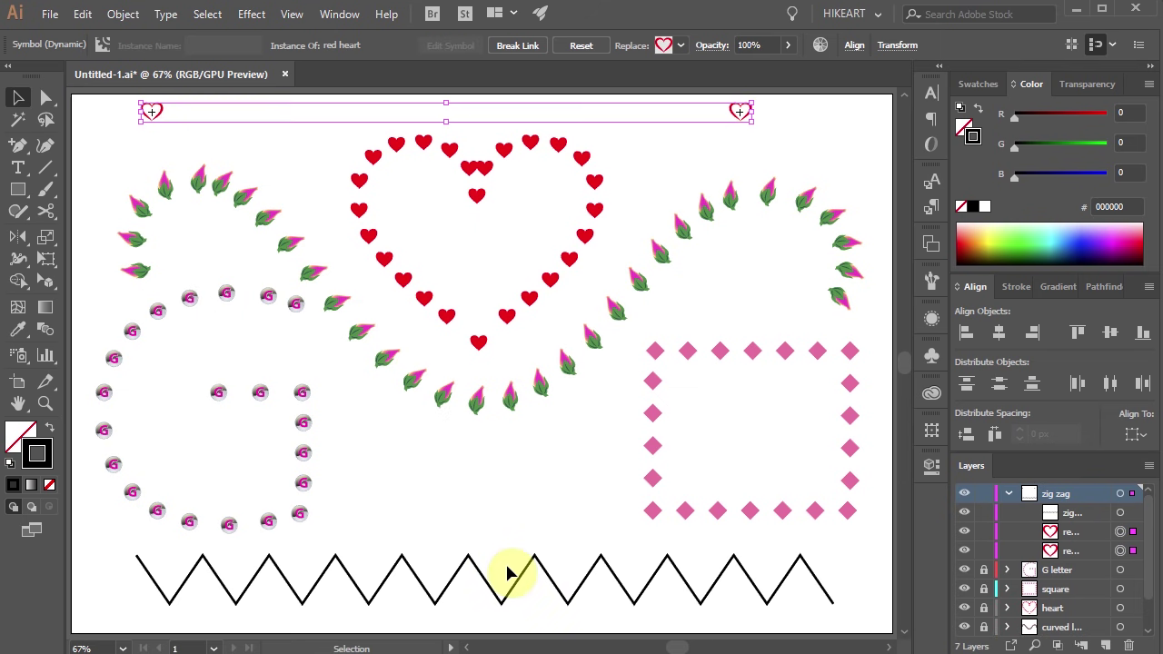
pyautogui.hotkey('ctrl', 'alt', 'b')
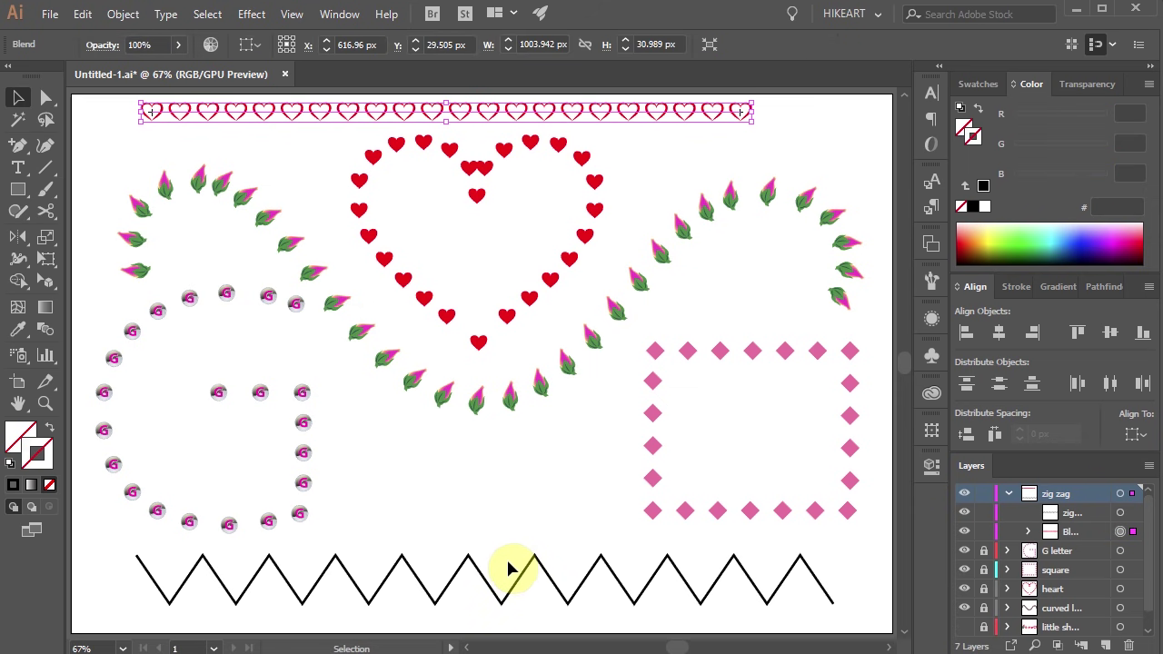
# Step: Replace the heart blend's spine with the zig zag path using Object > Blend > Replace Spine
pyautogui.keyDown('shift'); pyautogui.click(484, 608); pyautogui.keyUp('shift')
pyautogui.click(123, 14)
pyautogui.moveTo(271, 490)
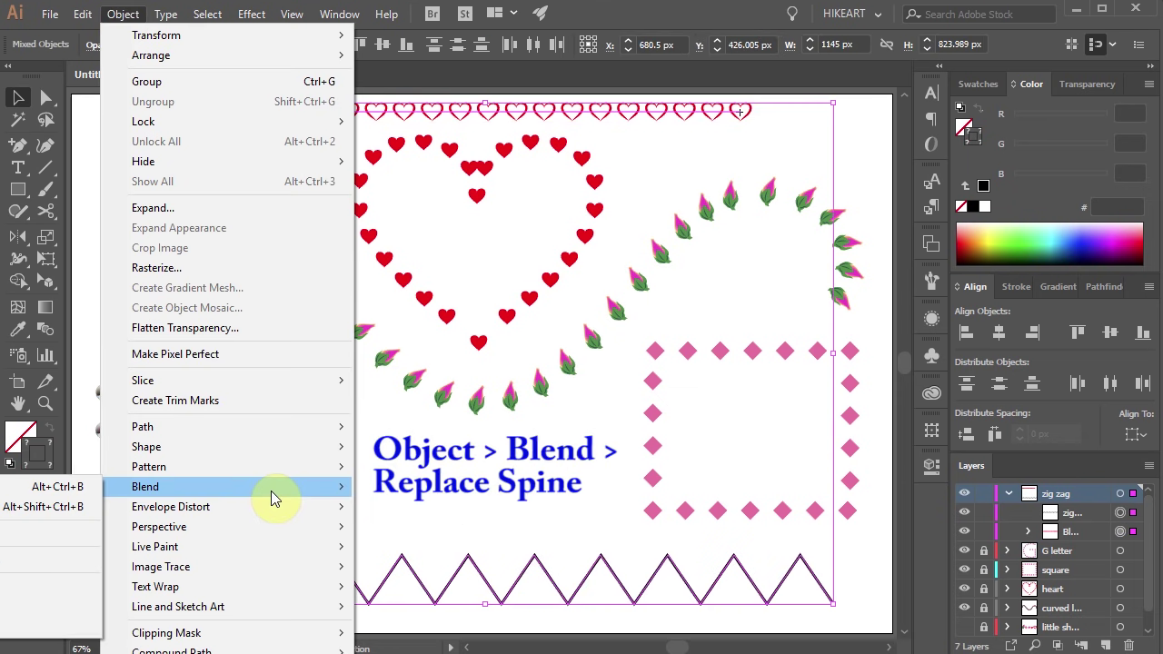
pyautogui.click(78, 586)
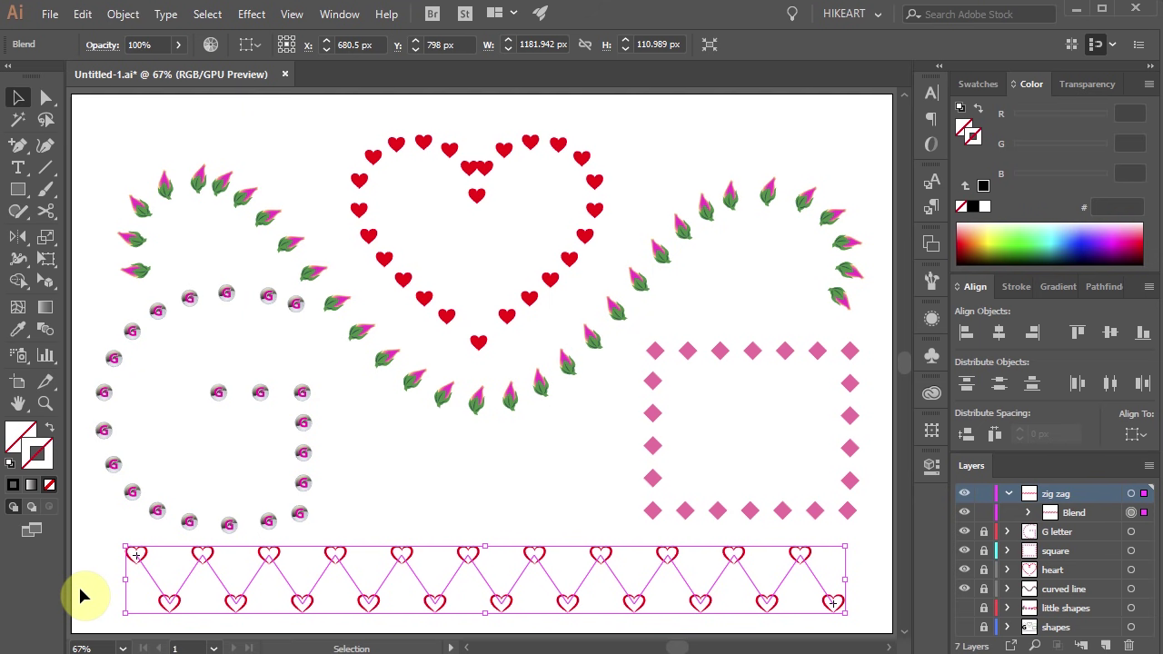
# Step: Set the blend options to 41 specified steps with Align to Path orientation
pyautogui.press('w')
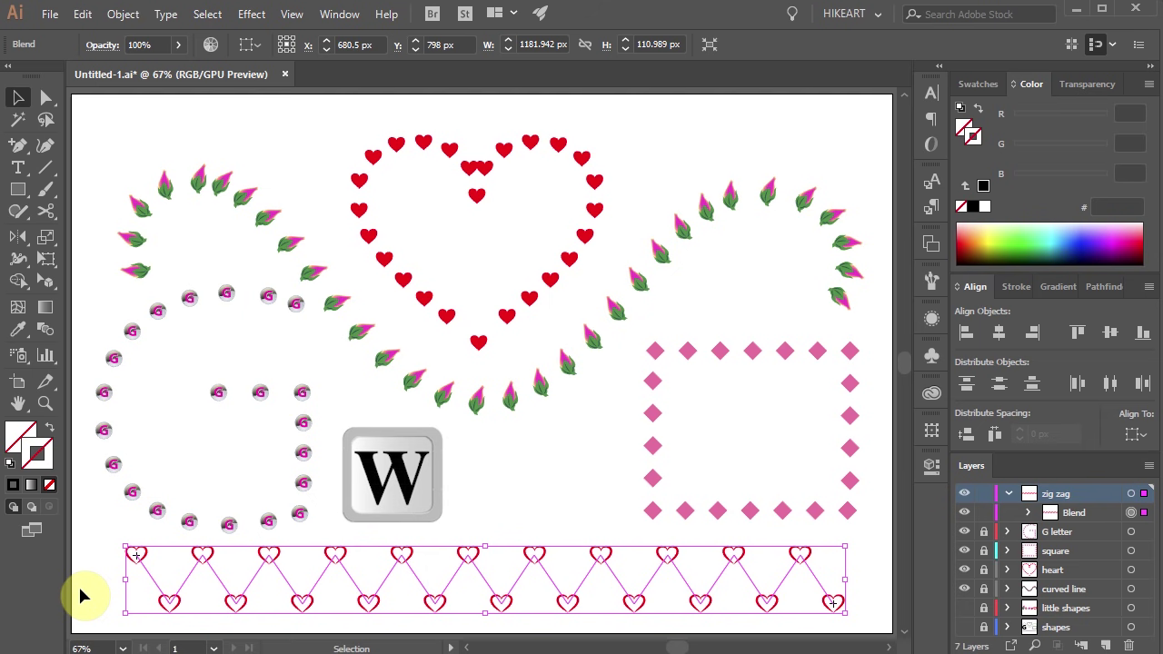
pyautogui.press('Return')
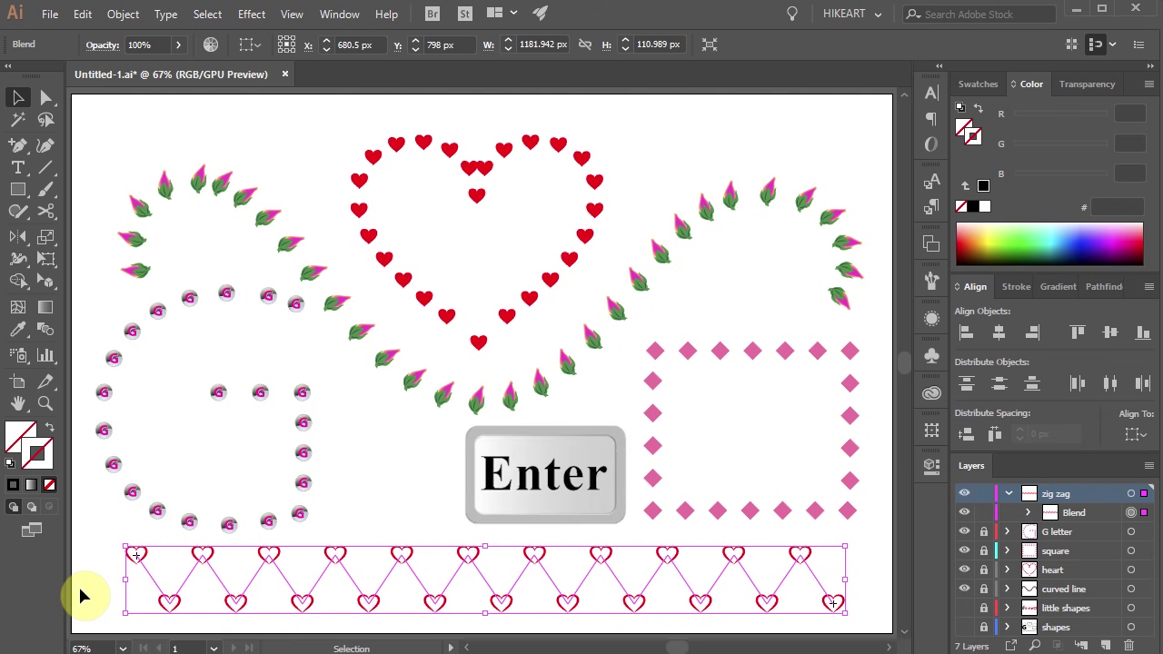
pyautogui.doubleClick(44, 329)
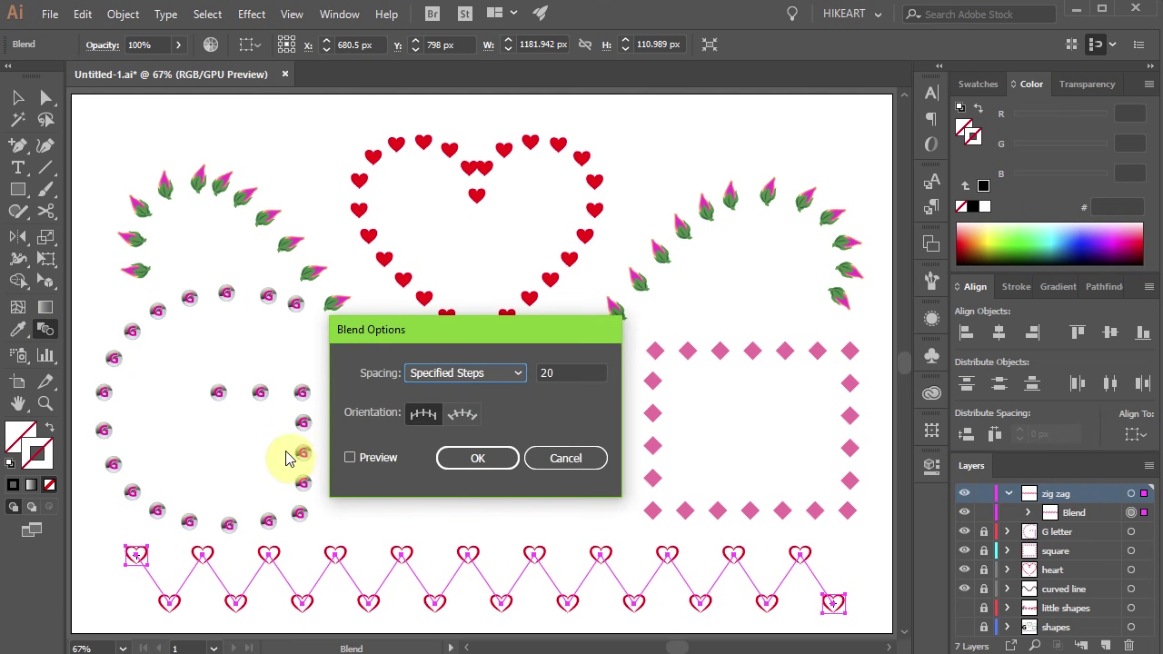
pyautogui.click(350, 457)
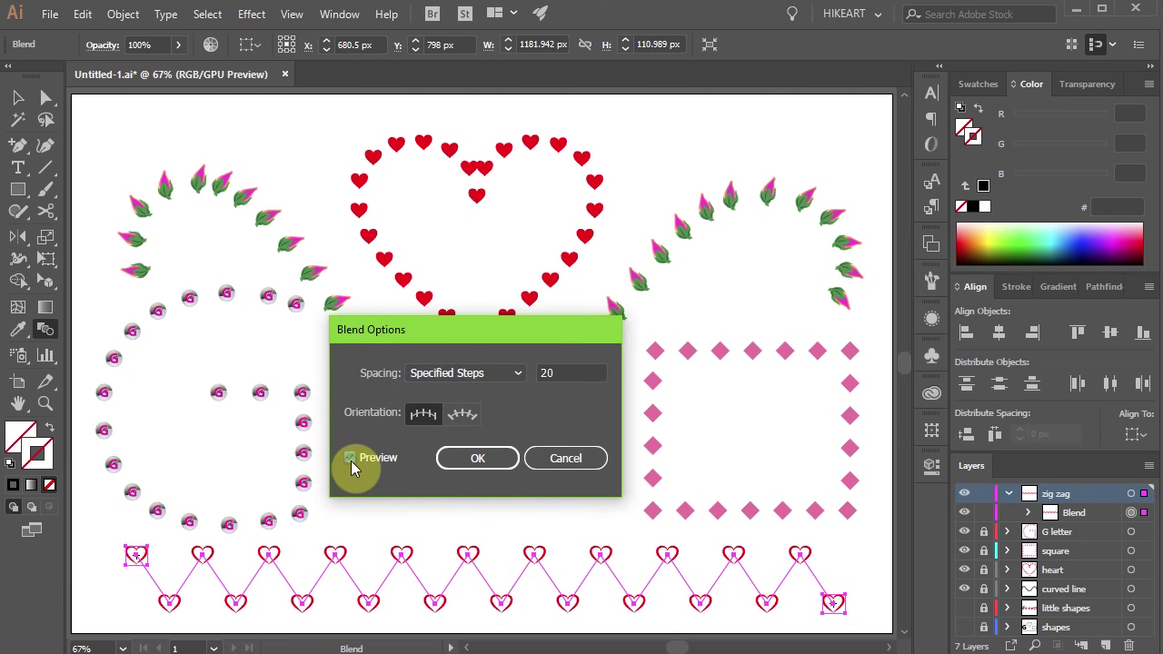
pyautogui.doubleClick(552, 372)
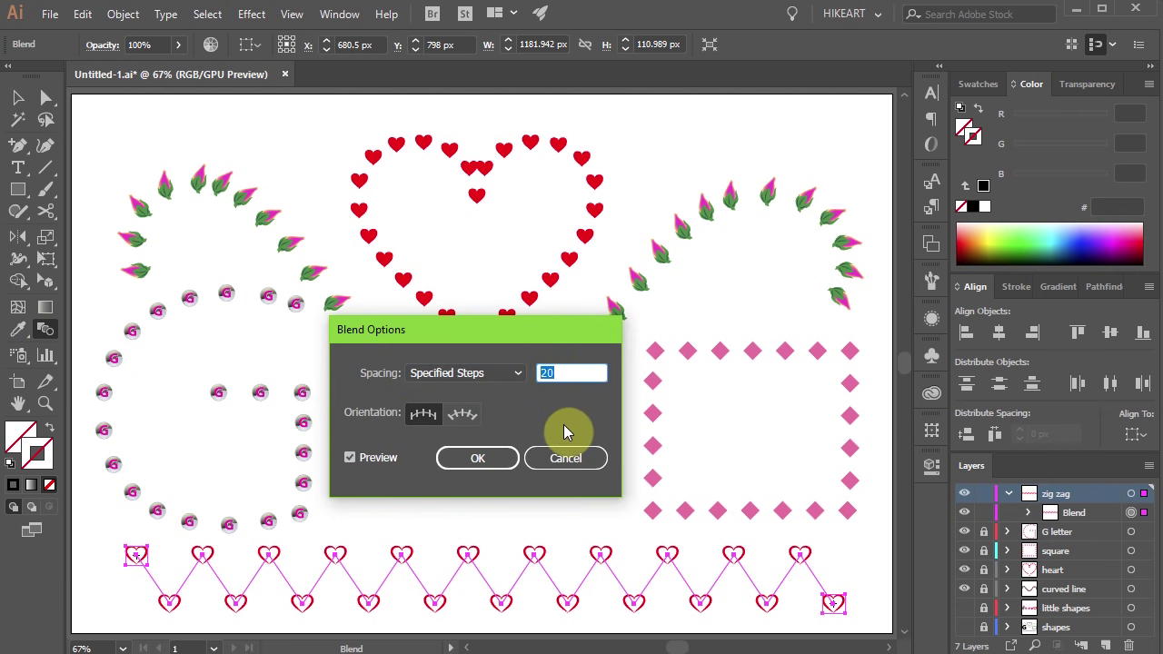
pyautogui.press('Up')
pyautogui.press('Up')
pyautogui.press('Up')
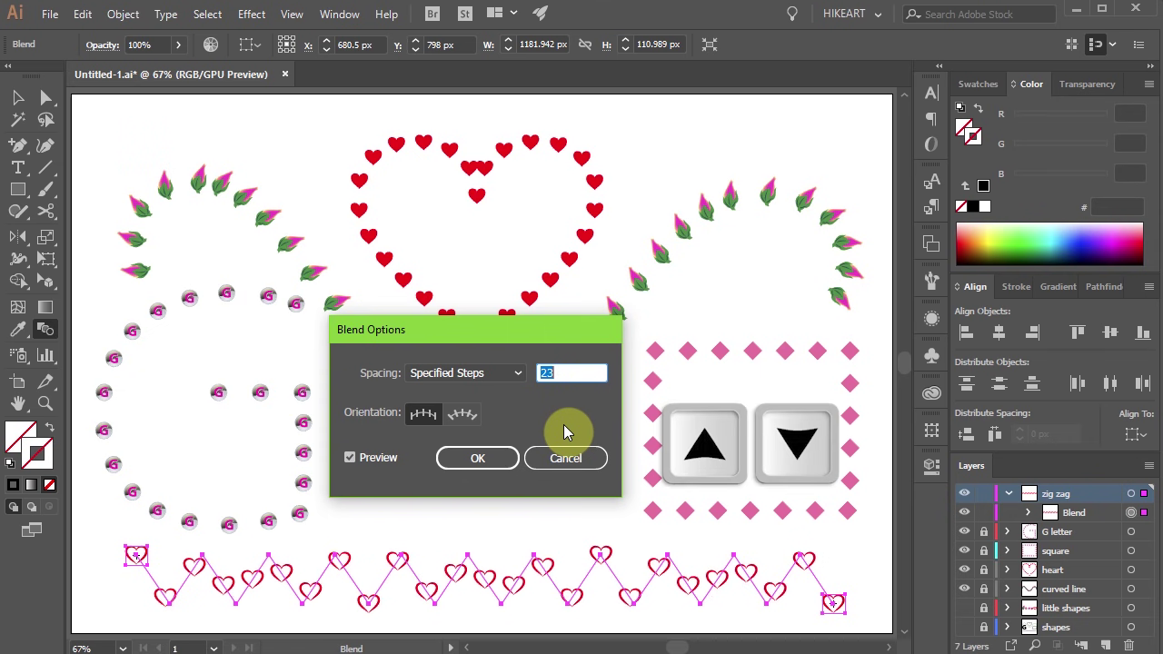
pyautogui.press('Up')
pyautogui.press('Up')
pyautogui.press('Up')
pyautogui.press('Up')
pyautogui.press('Up')
pyautogui.press('Up')
pyautogui.press('Up')
pyautogui.press('Up')
pyautogui.press('Up')
pyautogui.press('Up')
pyautogui.press('Up')
pyautogui.press('Up')
pyautogui.press('Up')
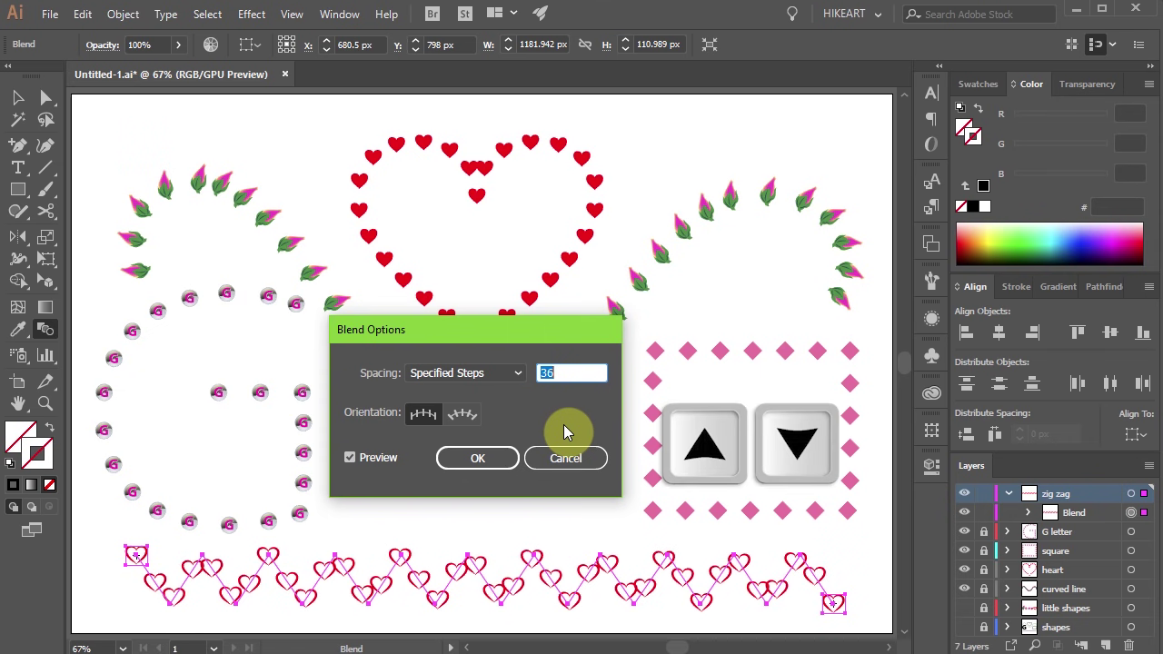
pyautogui.press('Up')
pyautogui.press('Up')
pyautogui.press('Up')
pyautogui.press('Up')
pyautogui.press('Up')
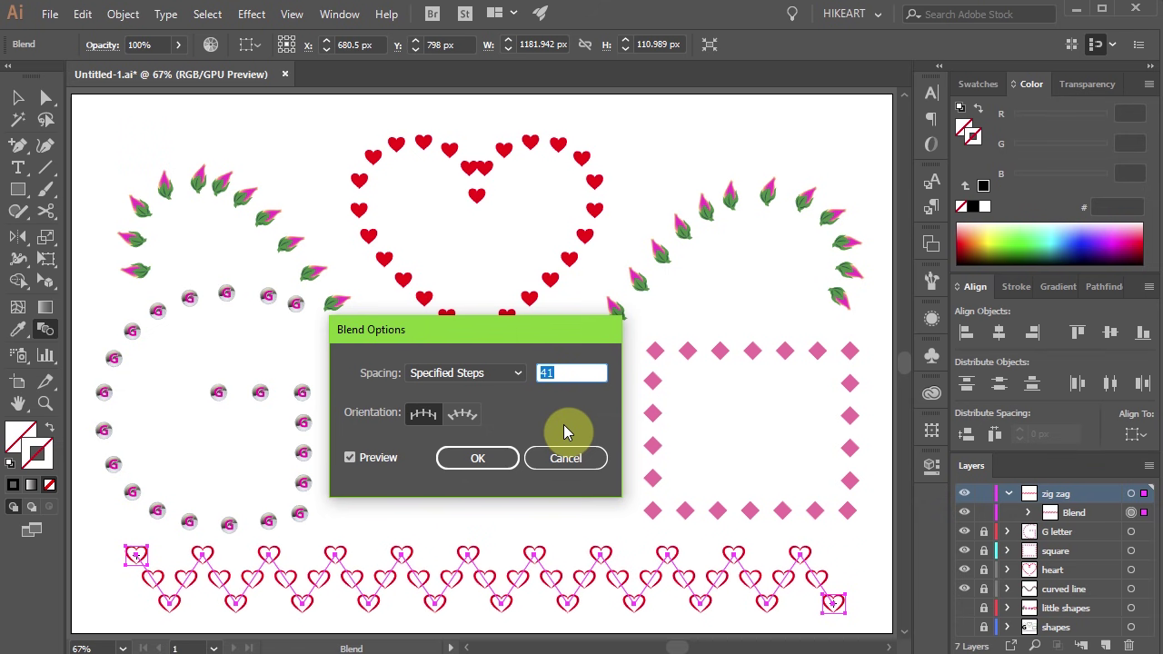
pyautogui.click(465, 414)
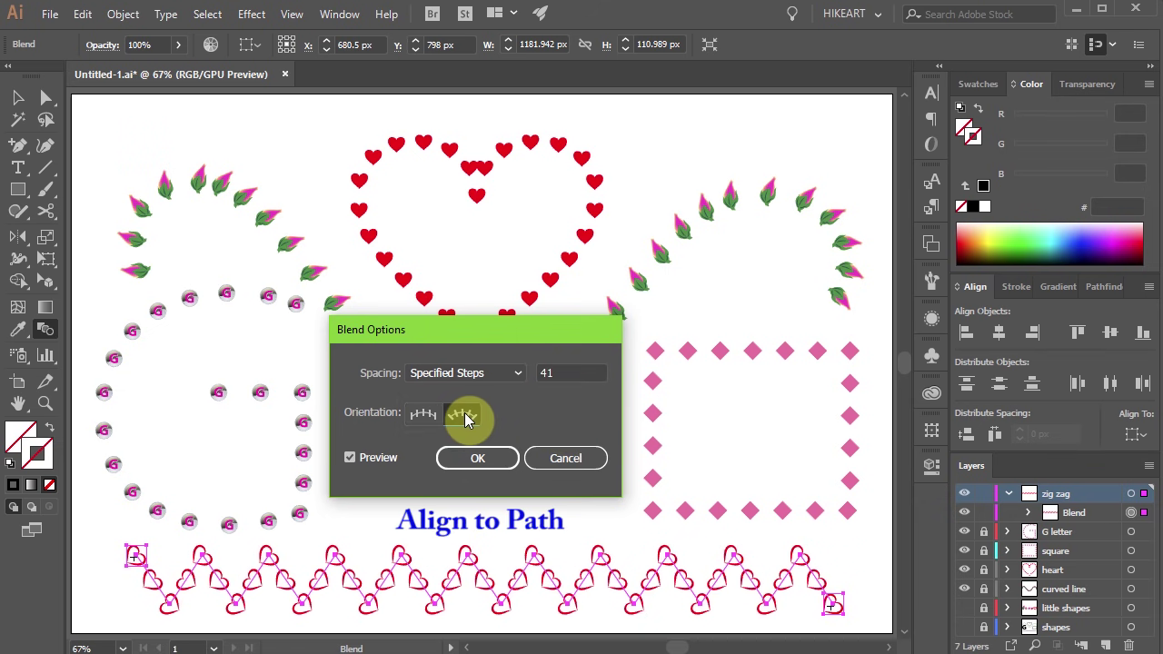
pyautogui.click(470, 458)
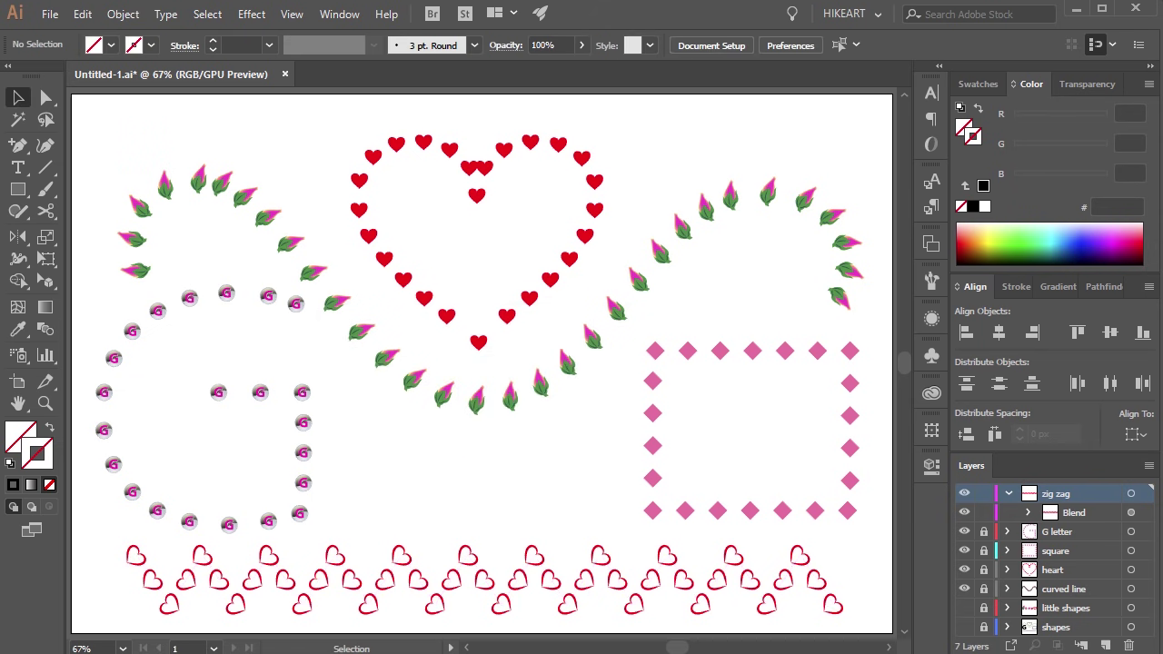